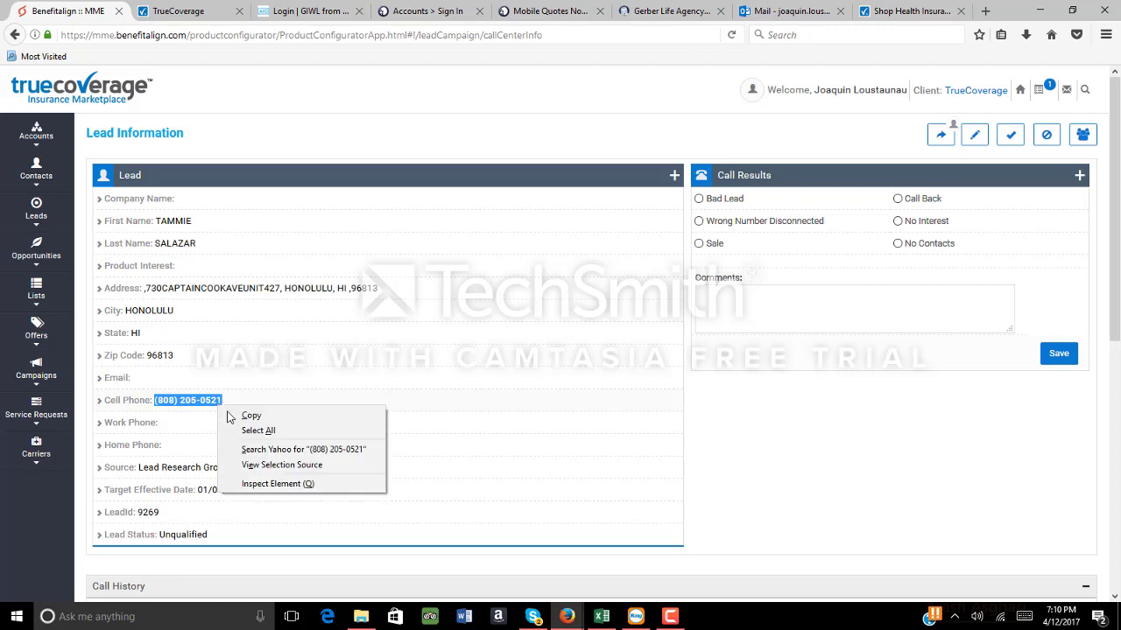
# Copy the lead's cell phone number and paste it into RingCentral's To field
pyautogui.click(252, 419)
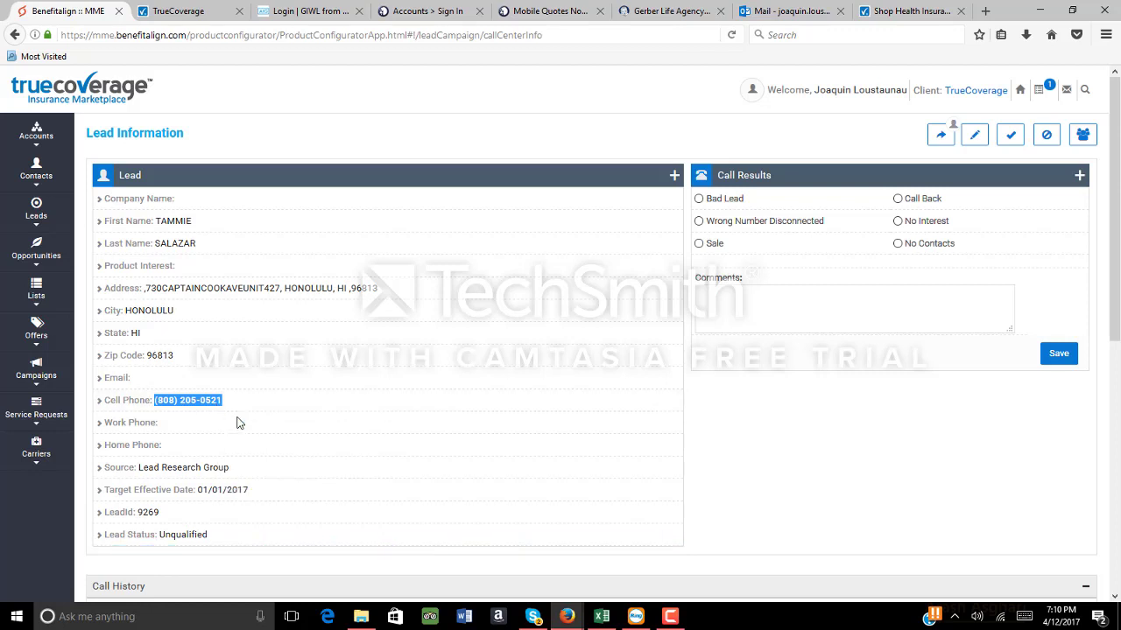
pyautogui.click(641, 616)
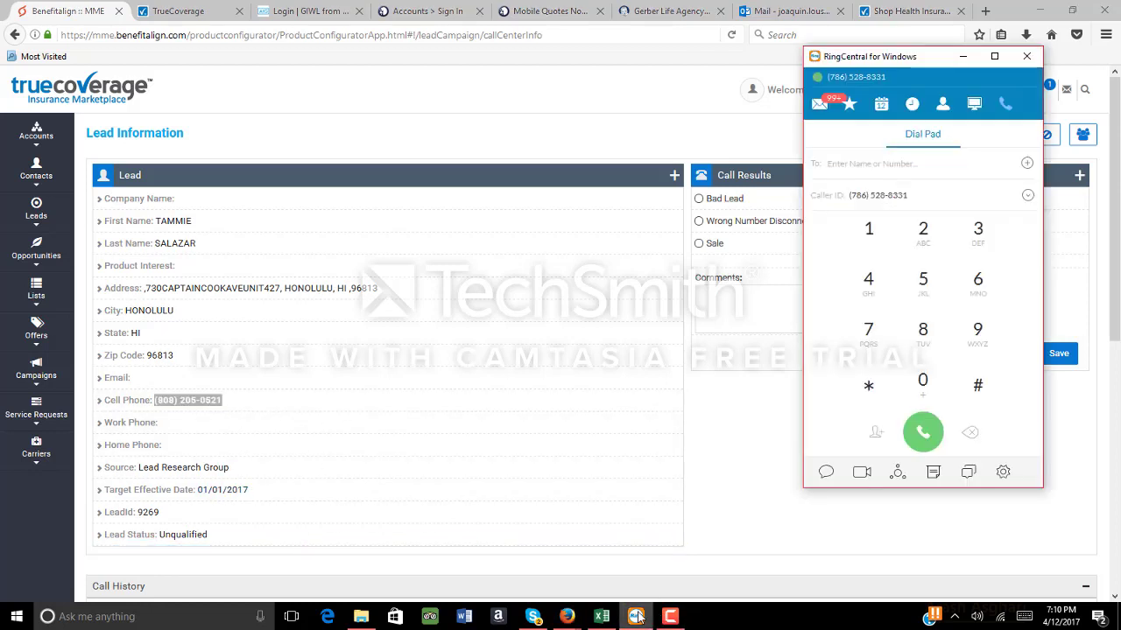
pyautogui.click(855, 167)
pyautogui.rightClick(855, 167)
pyautogui.click(878, 198)
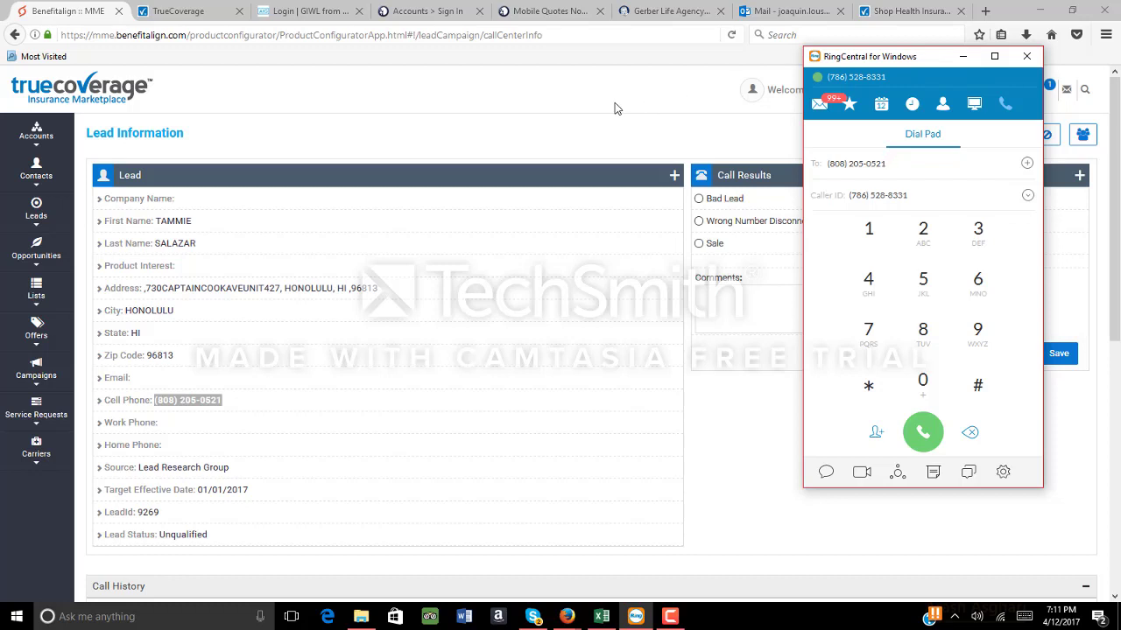
# Open the Final Expense page from TrueCoverage's Life menu
pyautogui.click(182, 12)
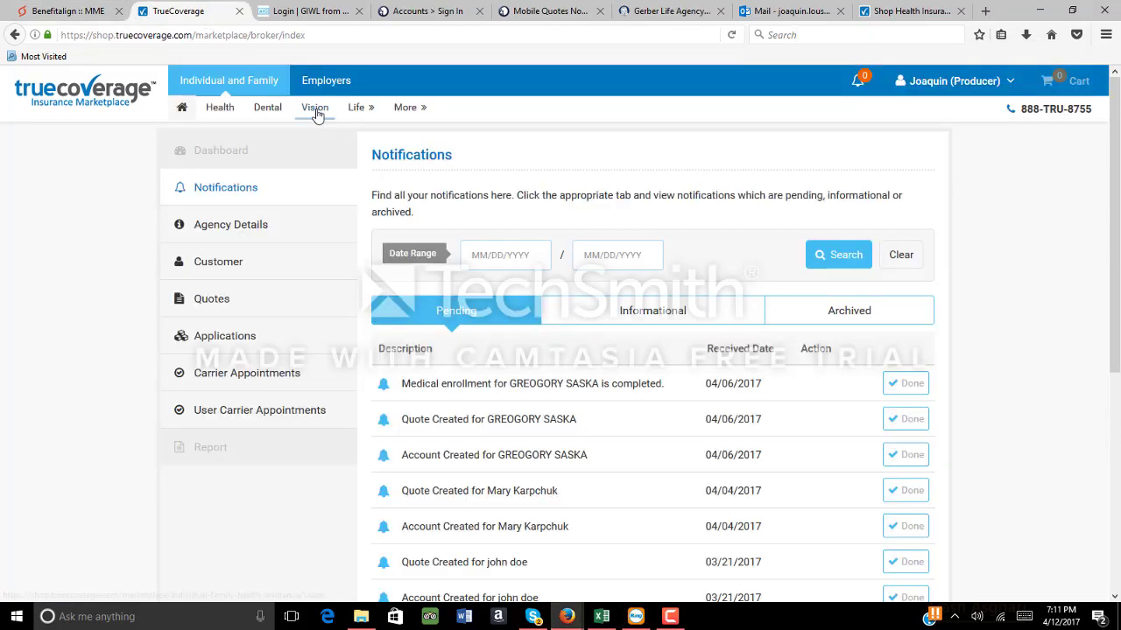
pyautogui.moveTo(349, 113)
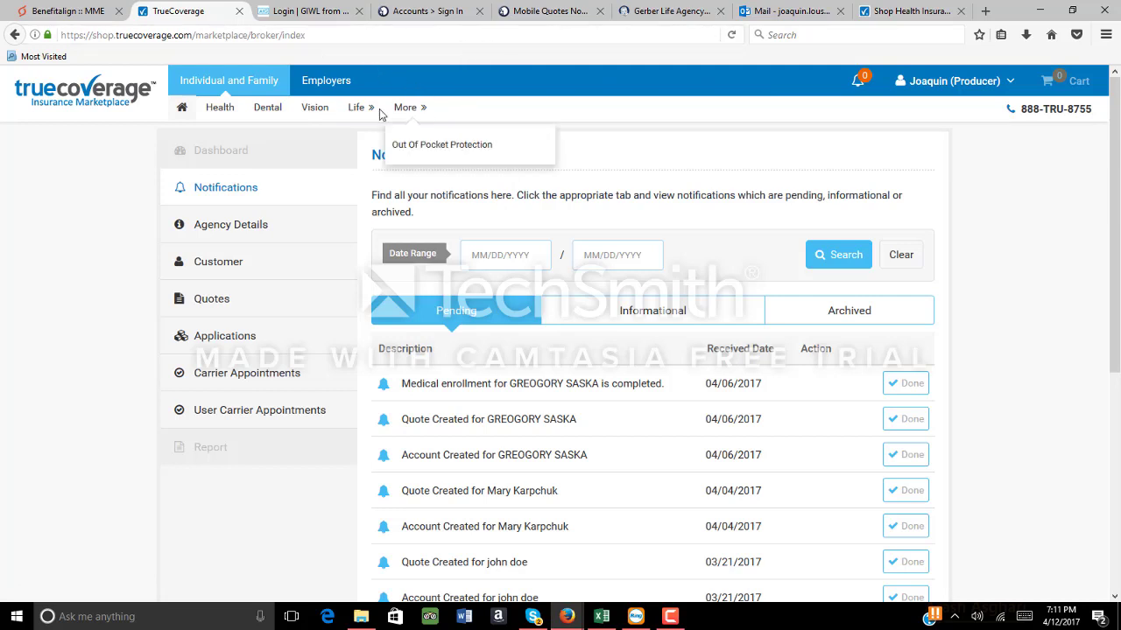
pyautogui.click(379, 199)
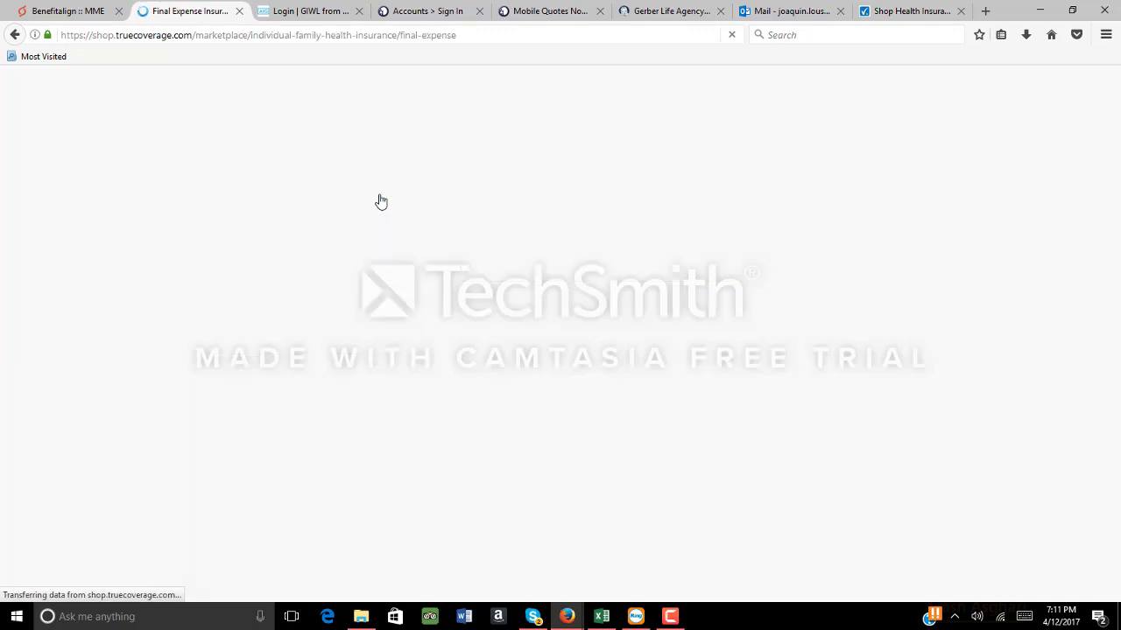
# Copy the Zip Code value from the BenefitAlign lead record
pyautogui.click(74, 11)
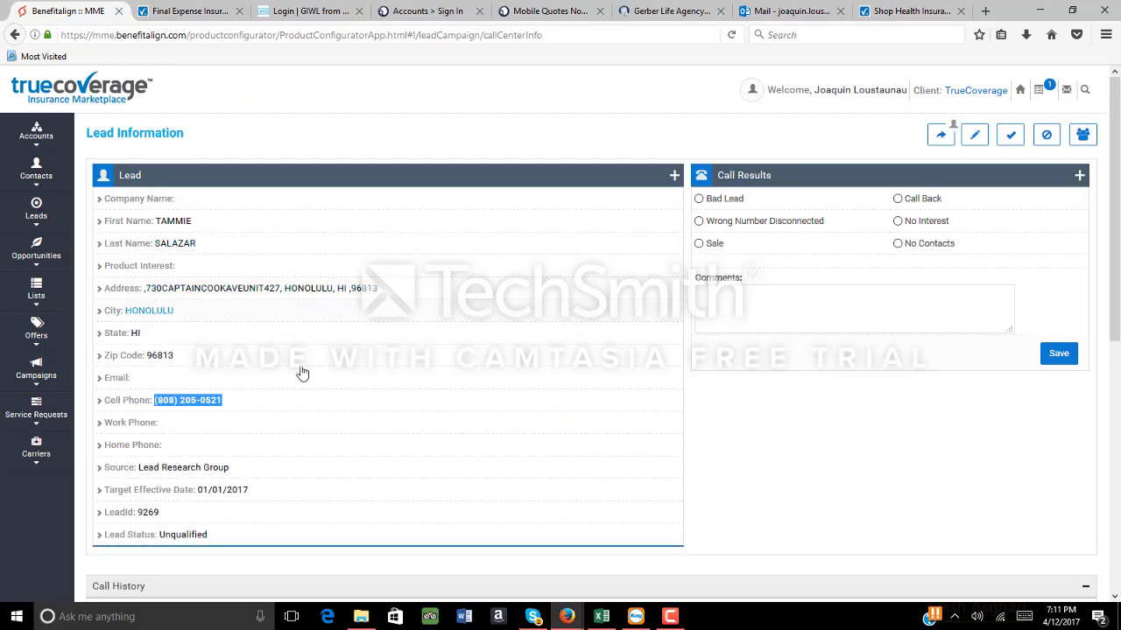
pyautogui.click(325, 399)
pyautogui.moveTo(173, 357); pyautogui.dragTo(148, 359)
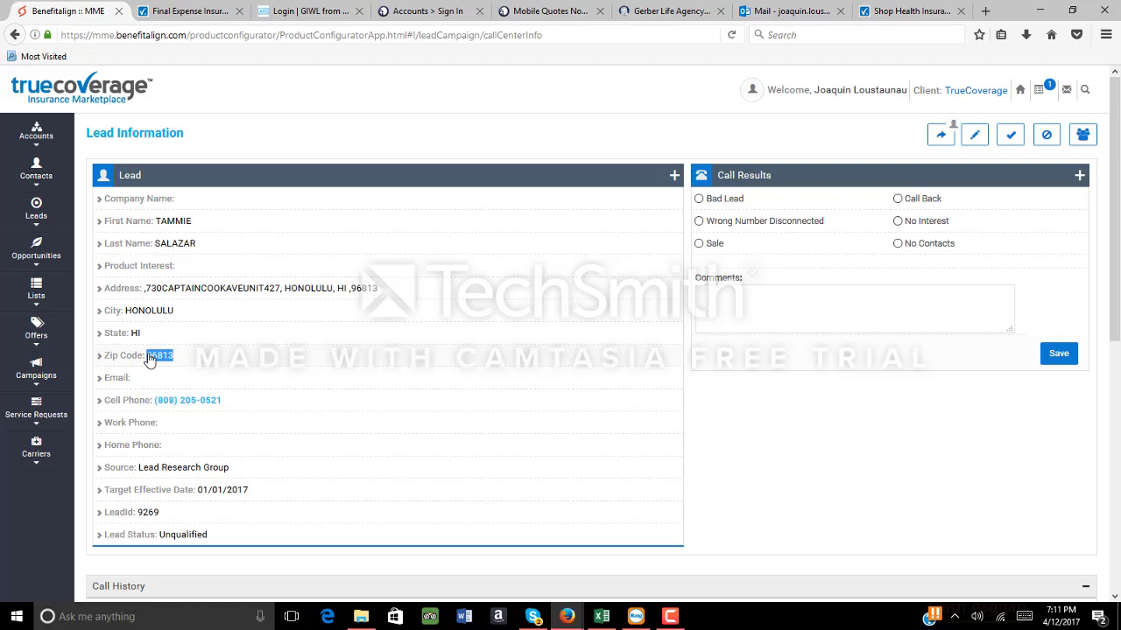
pyautogui.rightClick(155, 359)
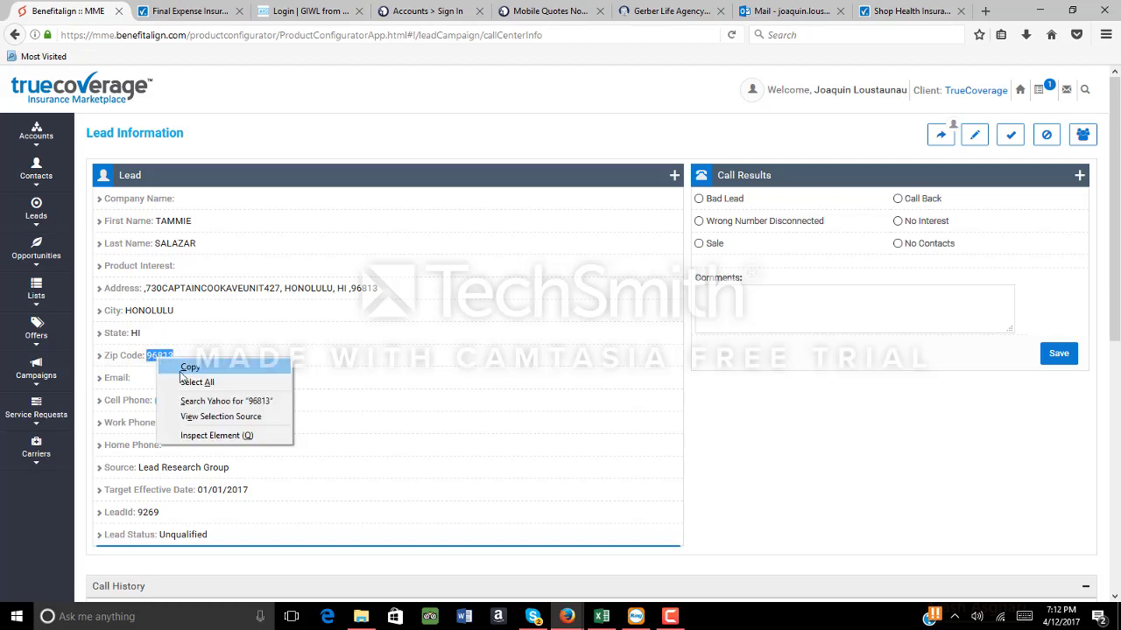
pyautogui.click(185, 367)
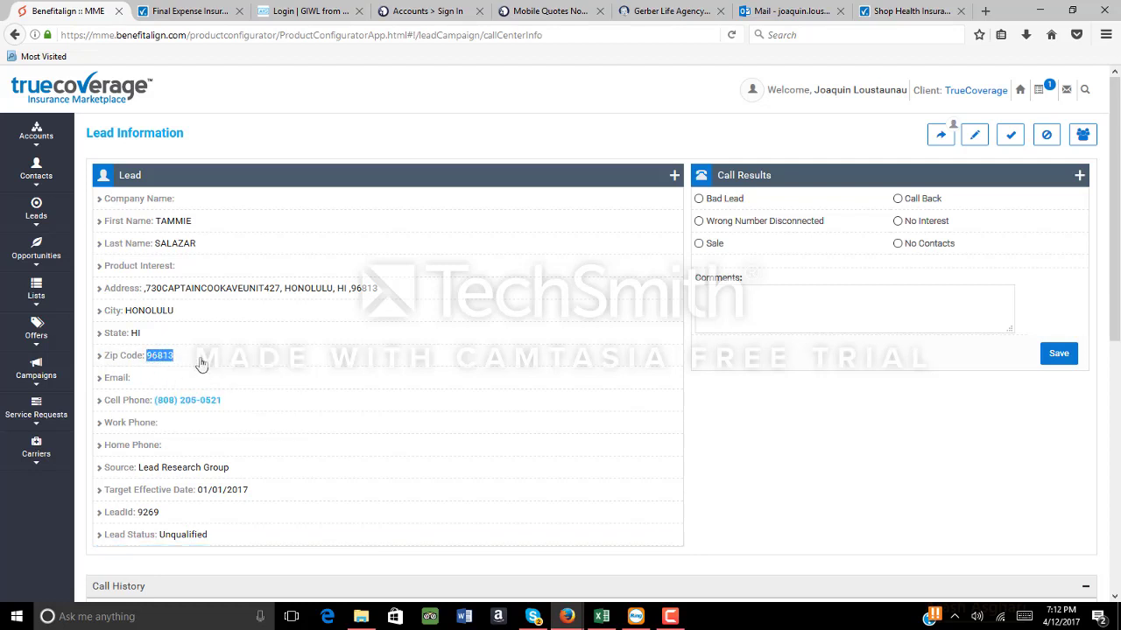
pyautogui.click(203, 12)
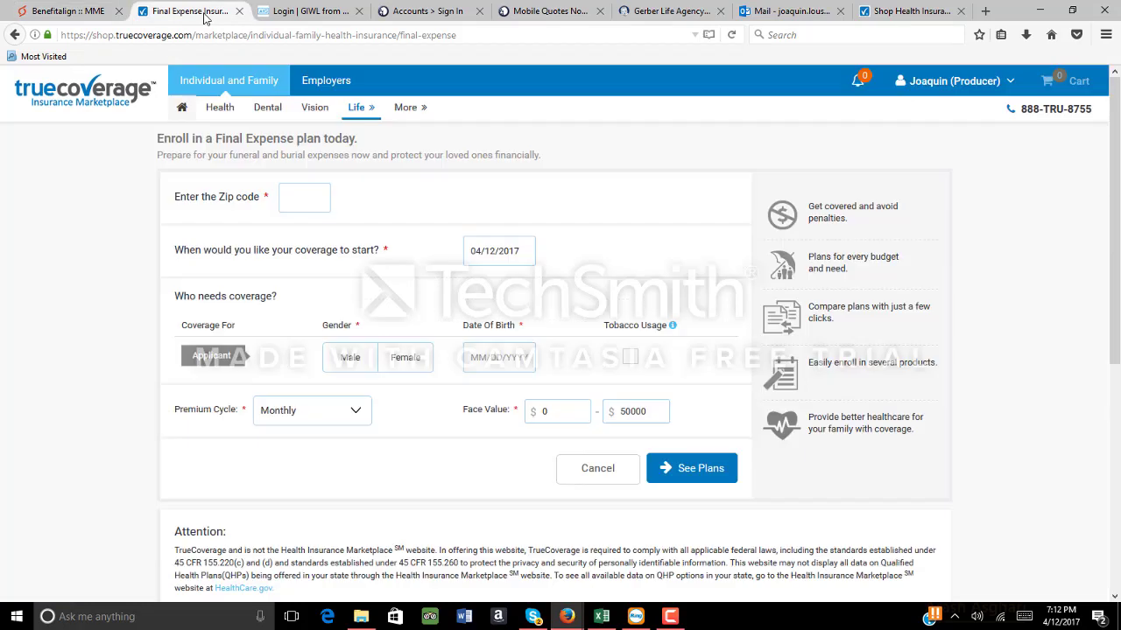
# Paste zip 96813 into the Final Expense form, choose Male and check Tobacco Usage
pyautogui.click(294, 199)
pyautogui.rightClick(294, 199)
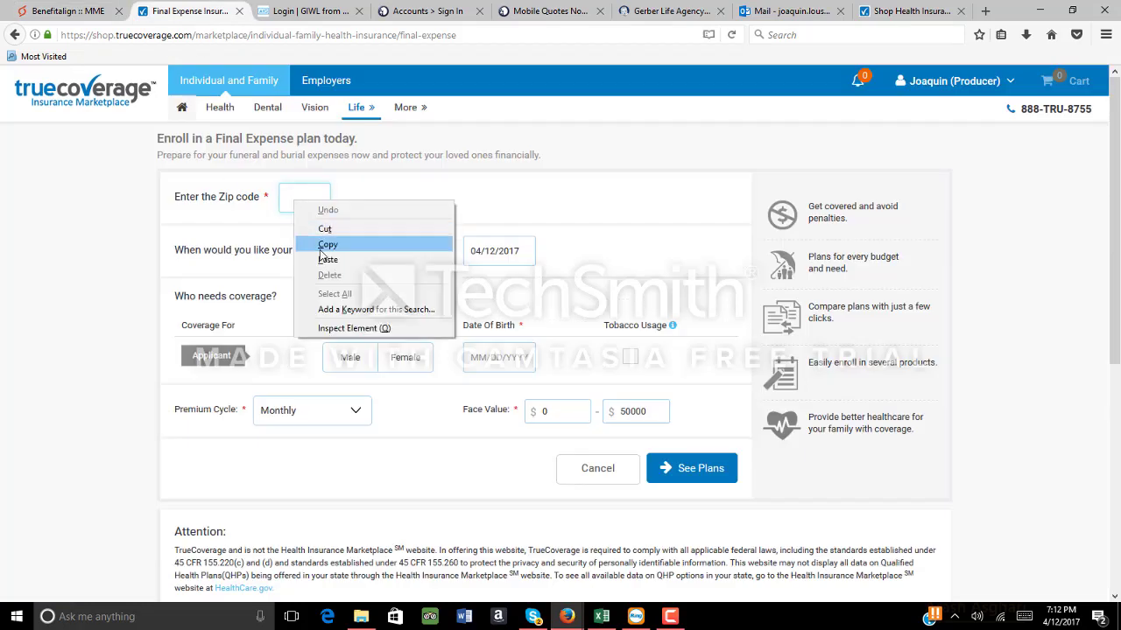
pyautogui.click(321, 258)
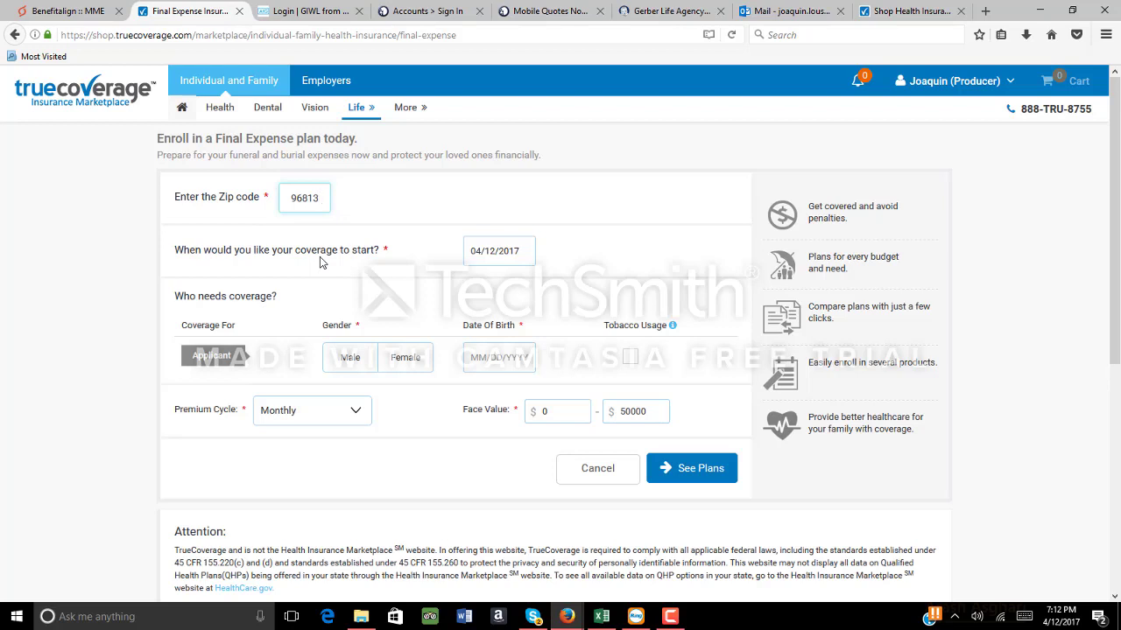
pyautogui.click(347, 363)
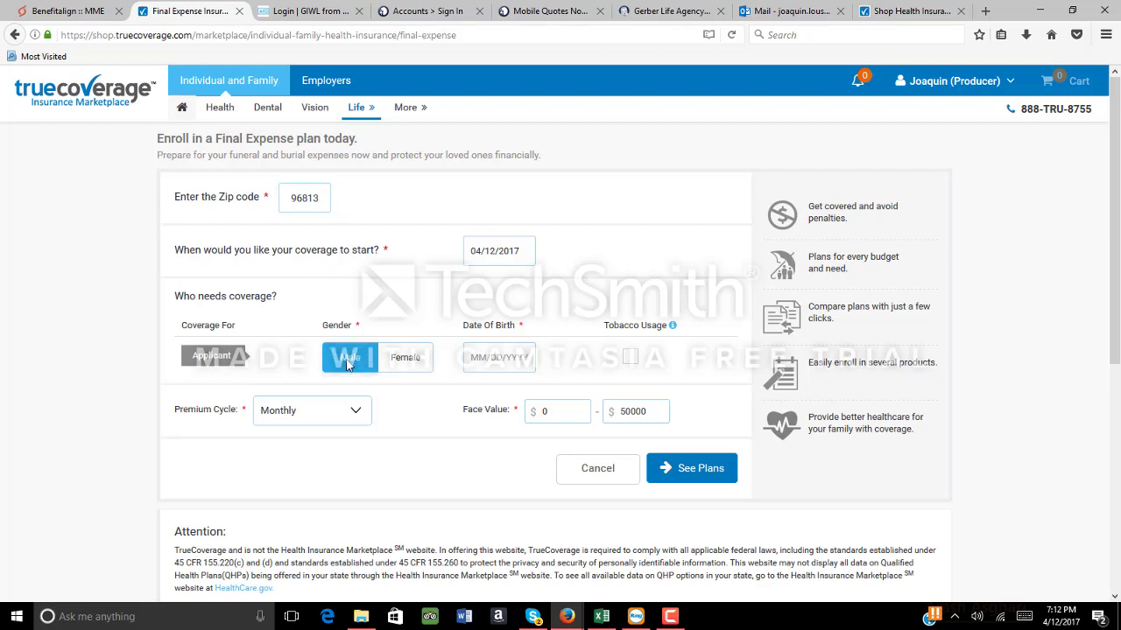
pyautogui.click(631, 359)
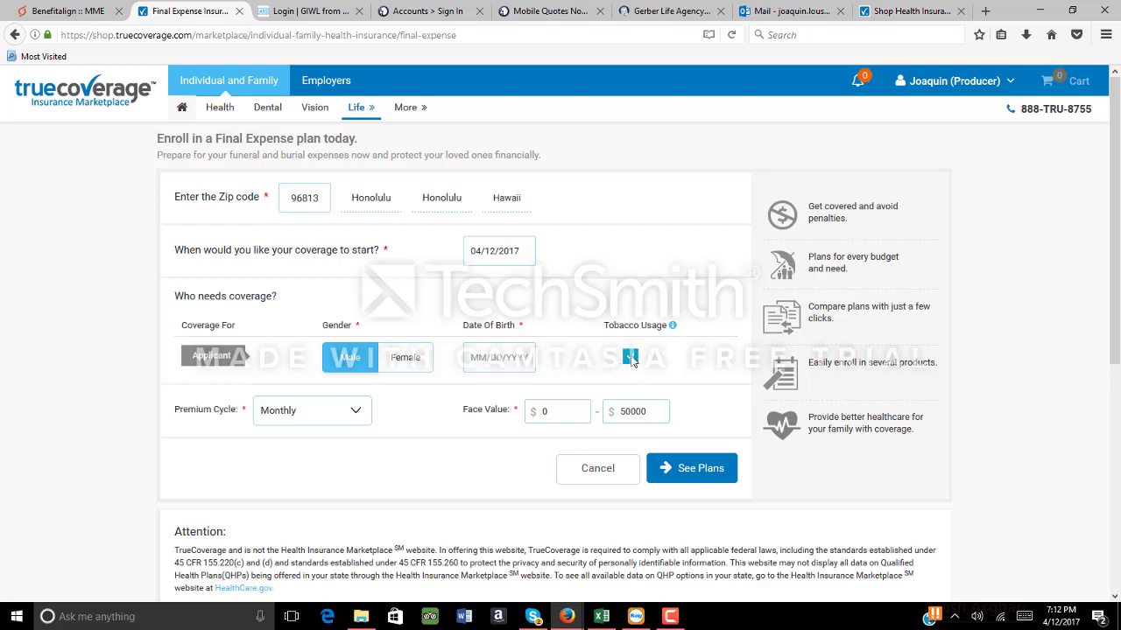
pyautogui.click(362, 364)
pyautogui.click(87, 10)
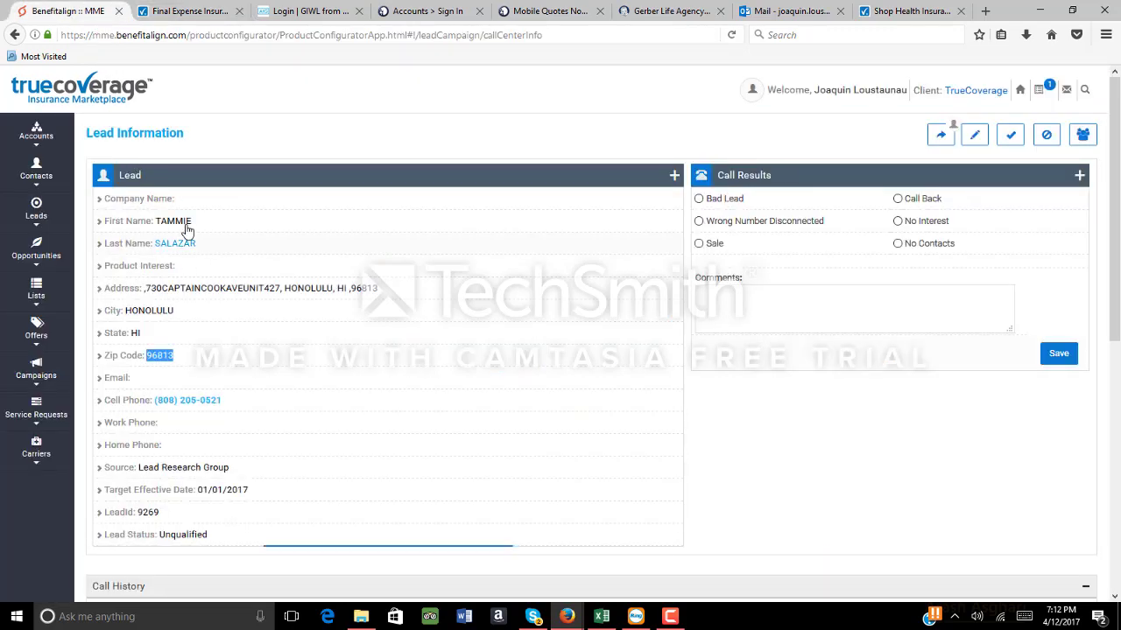
# Go back from BenefitAlign to the TrueCoverage Final Expense form
pyautogui.click(196, 12)
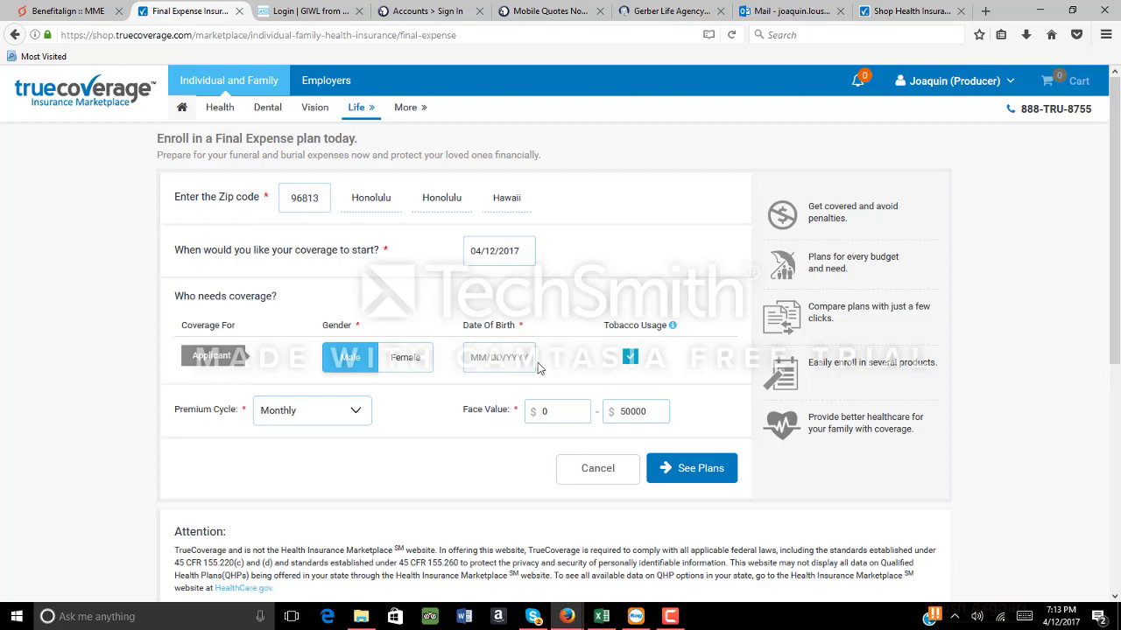
# Enter the applicant's date of birth and search, listing 80 plans for Honolulu 96813
pyautogui.click(479, 362)
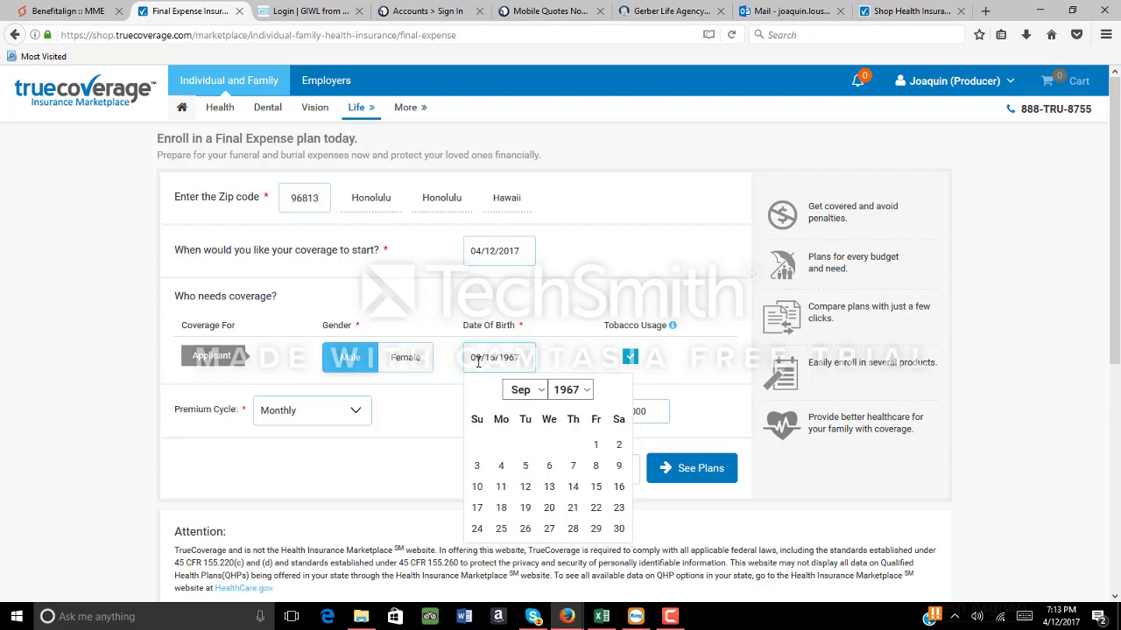
pyautogui.click(431, 465)
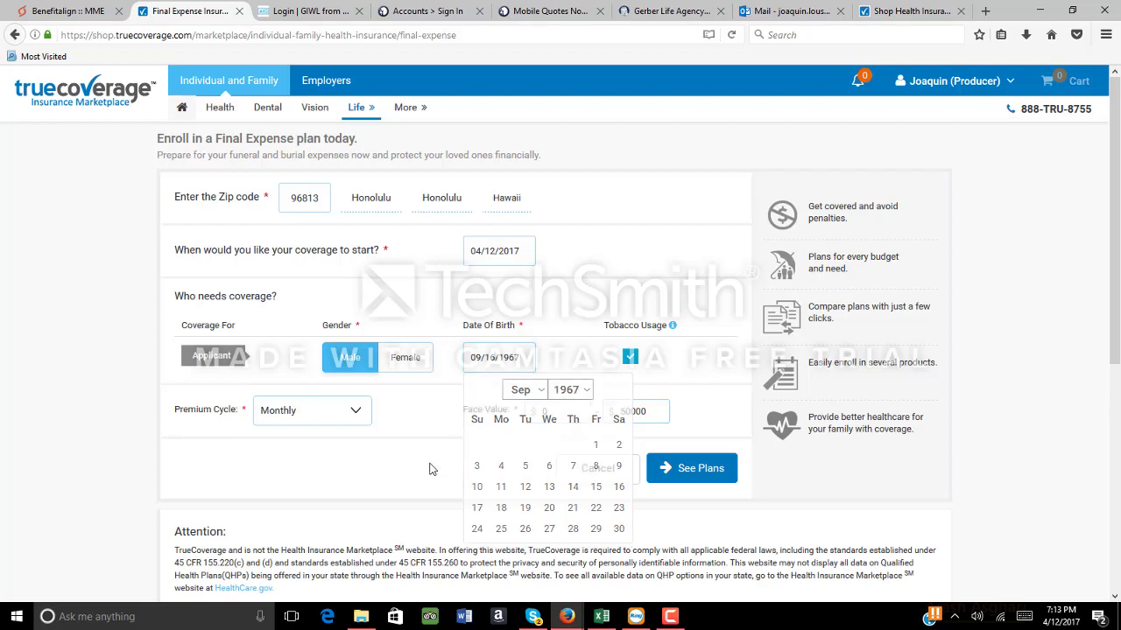
pyautogui.click(685, 473)
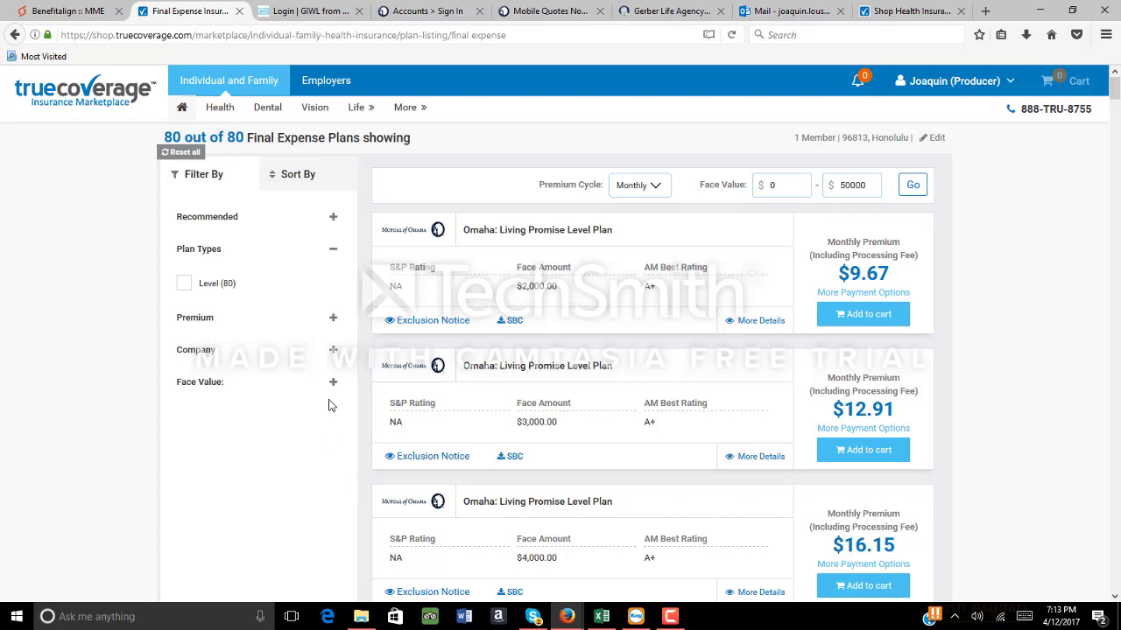
# Expand the Company filter, then return to the Final Expense quote form
pyautogui.click(333, 350)
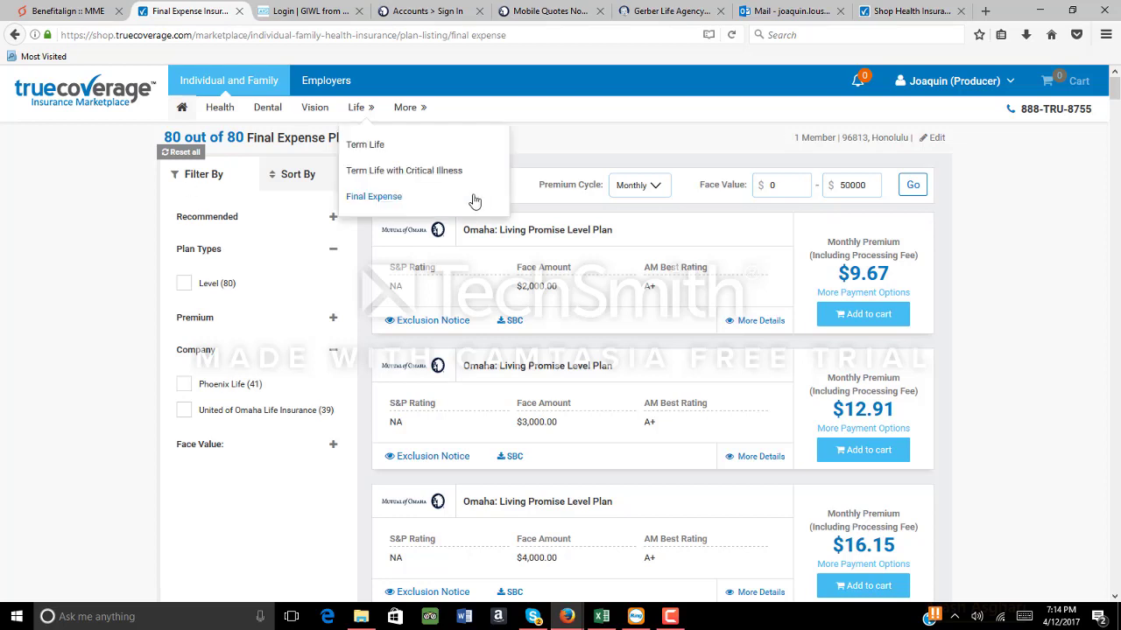
pyautogui.click(14, 34)
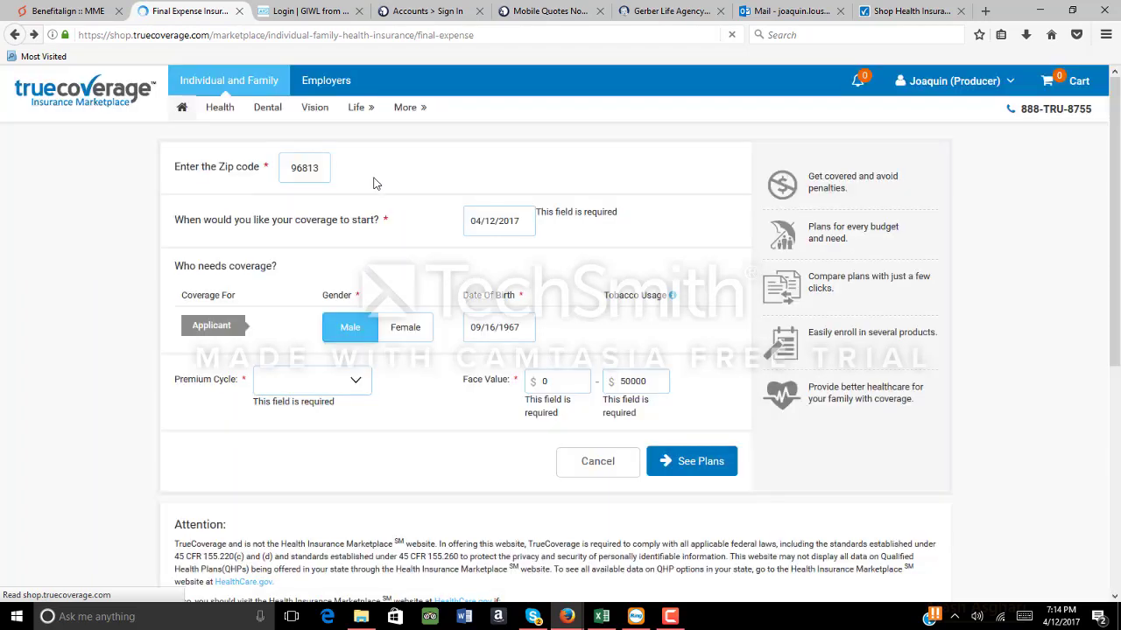
# Replace the zip code with 92553 and rerun the Final Expense plan search
pyautogui.doubleClick(319, 197)
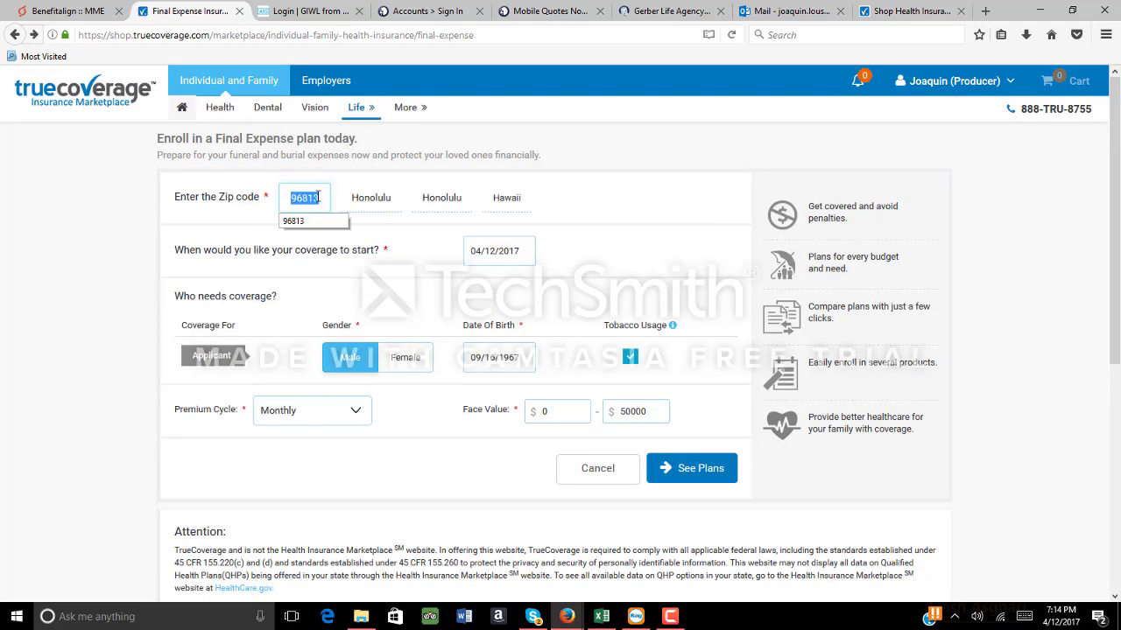
pyautogui.write('92553')
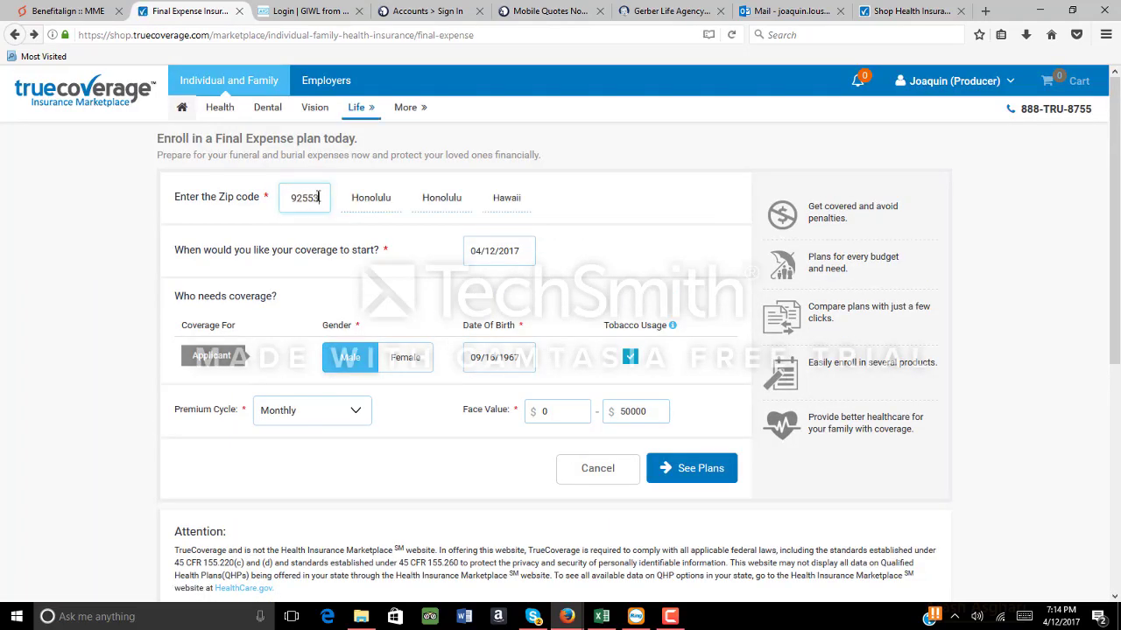
pyautogui.click(711, 470)
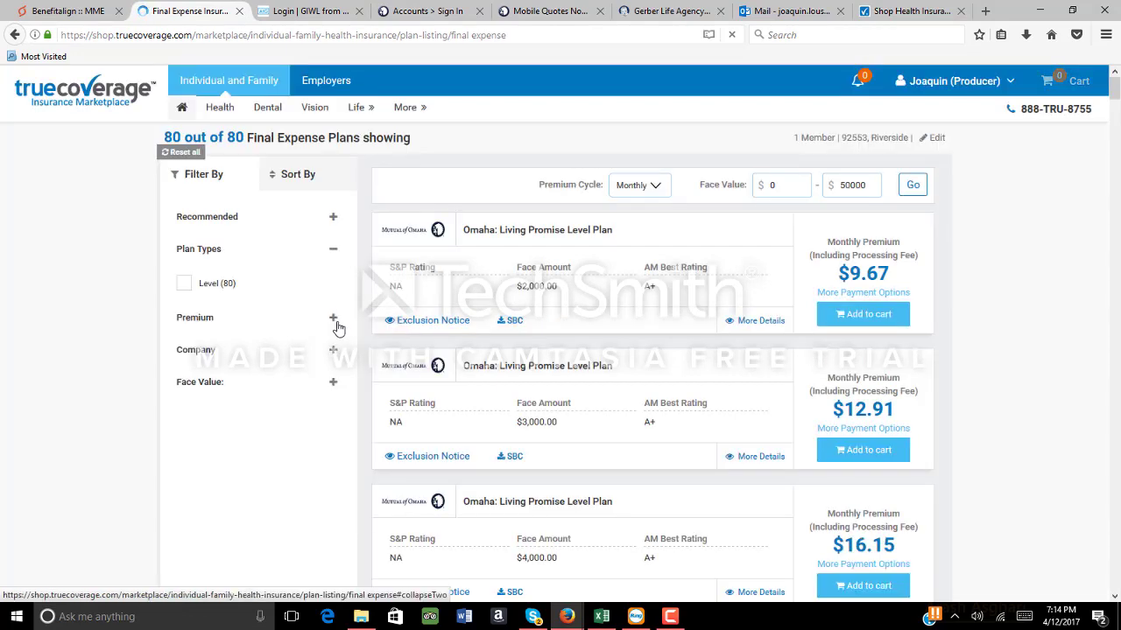
# Expand the Company filter showing Phoenix Life (41) and United of Omaha (39)
pyautogui.click(334, 351)
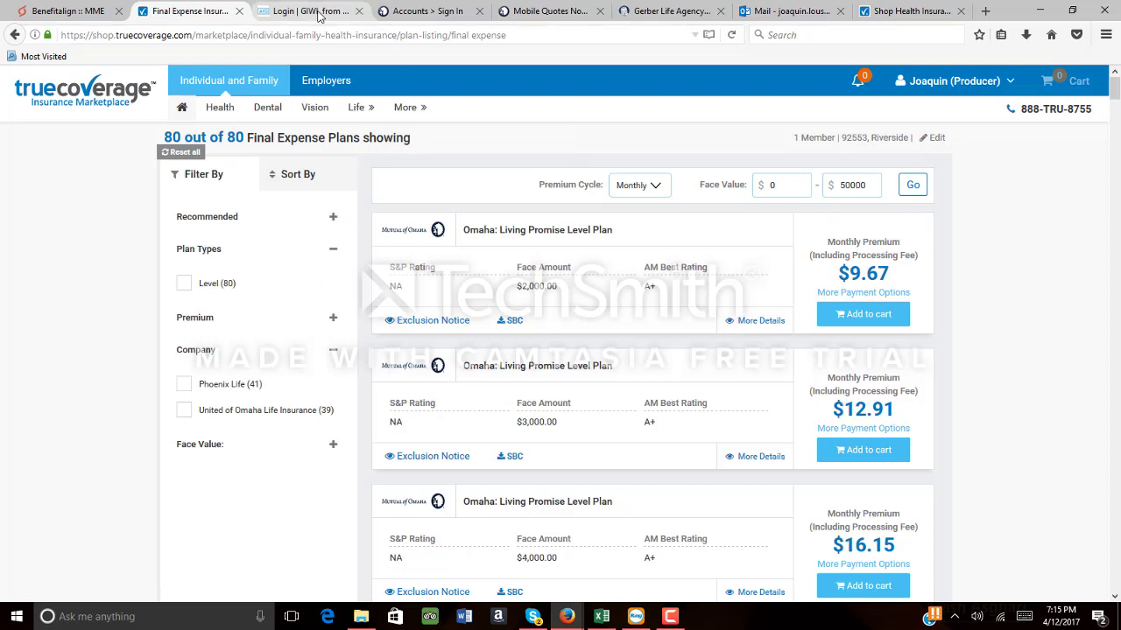
# View the Mutual of Omaha and AIG GIWL sign-in pages, then the Excel 'log ins' sheet
pyautogui.click(409, 10)
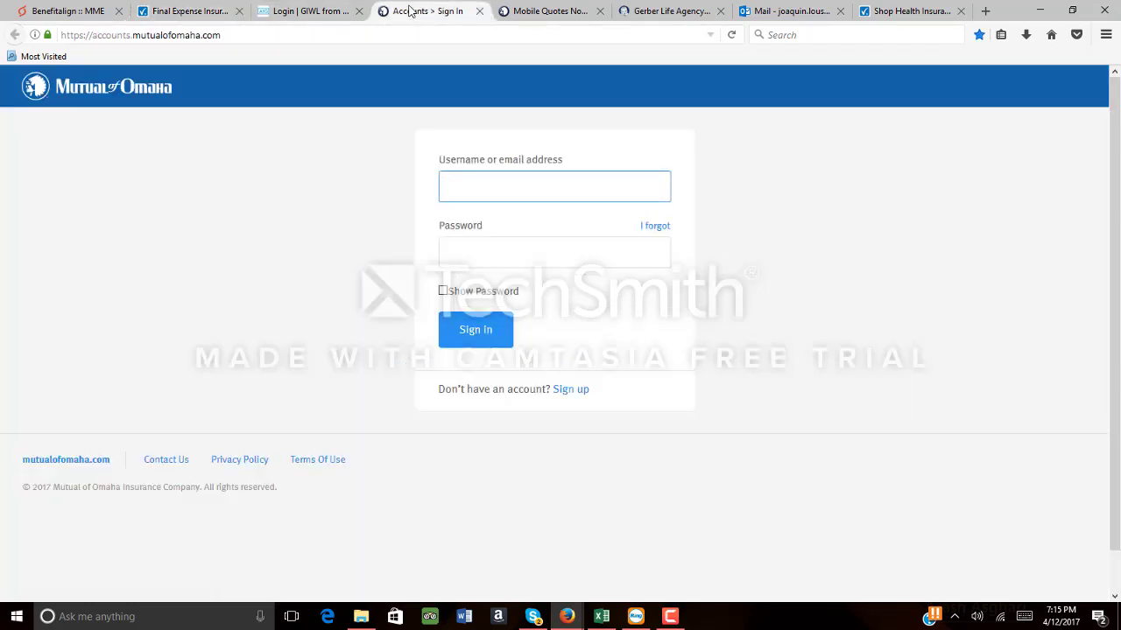
pyautogui.click(324, 19)
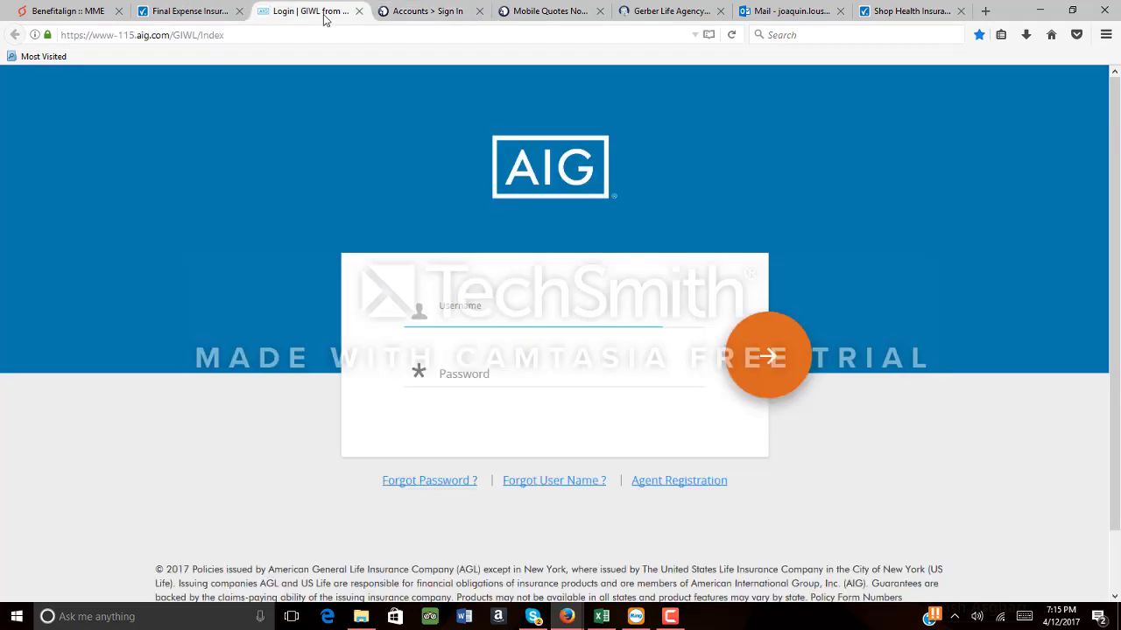
pyautogui.click(592, 625)
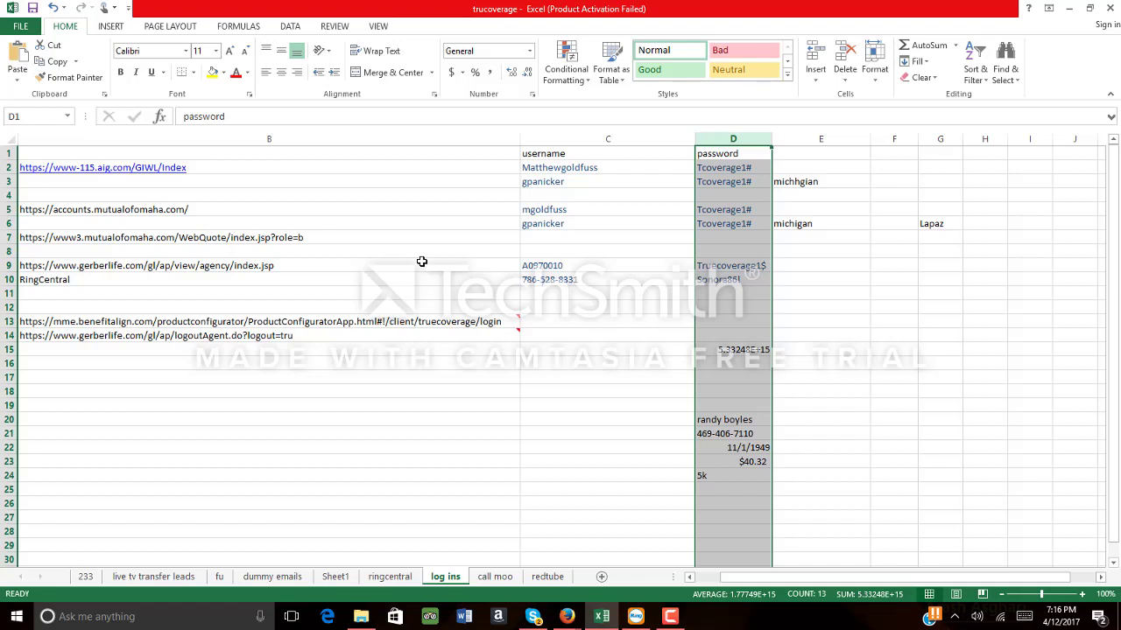
# Copy the saved AIG username from cell C2 of Excel's 'log ins' sheet
pyautogui.rightClick(570, 170)
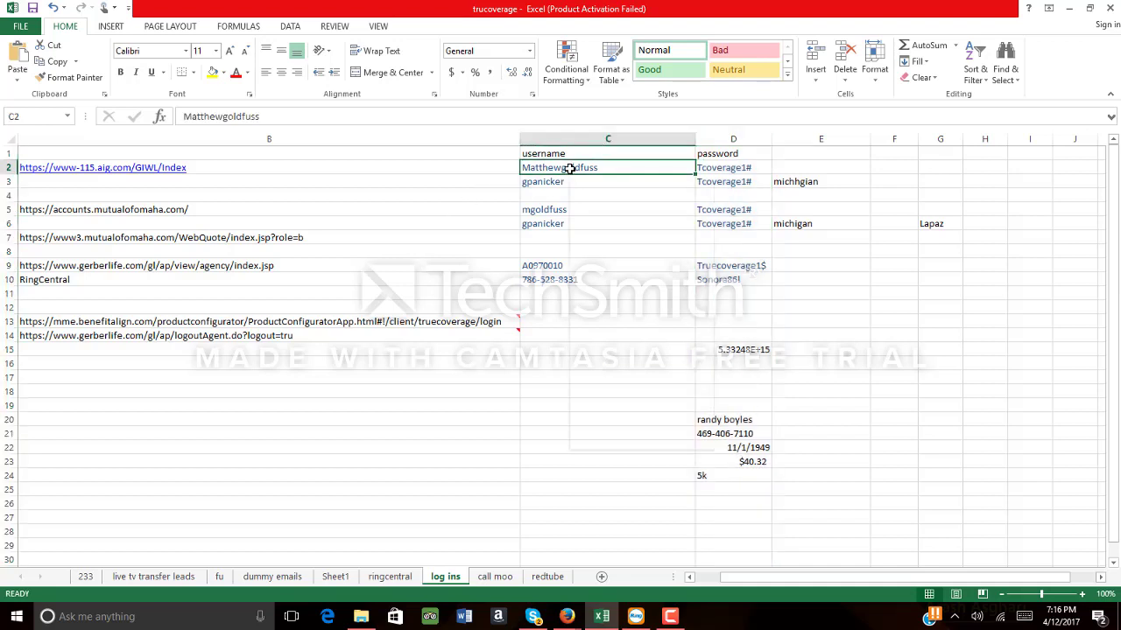
pyautogui.click(599, 195)
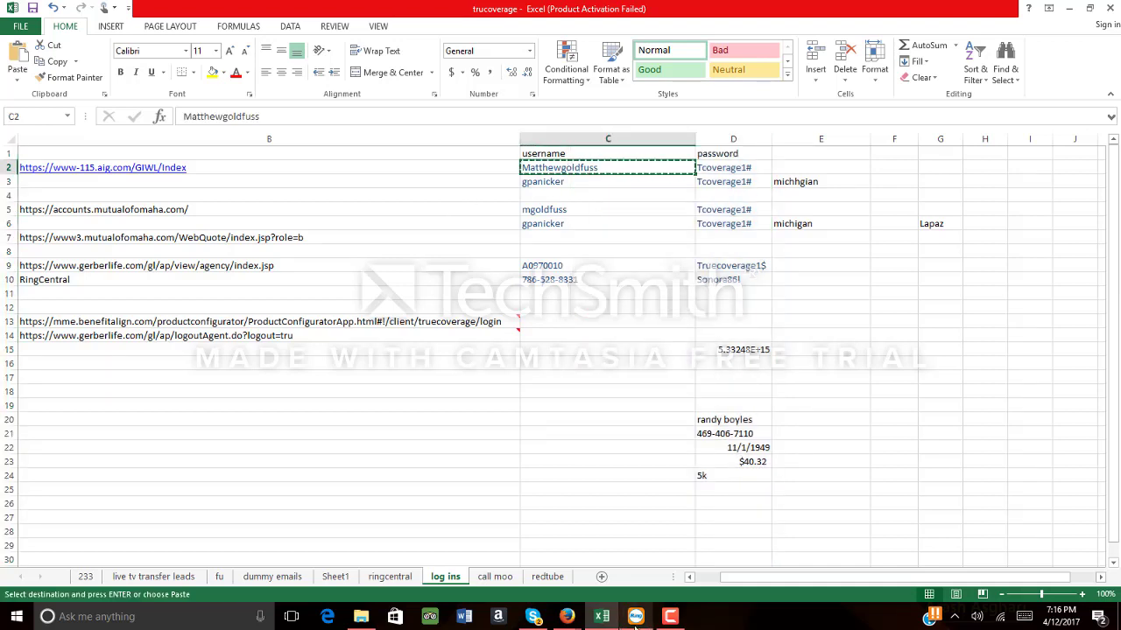
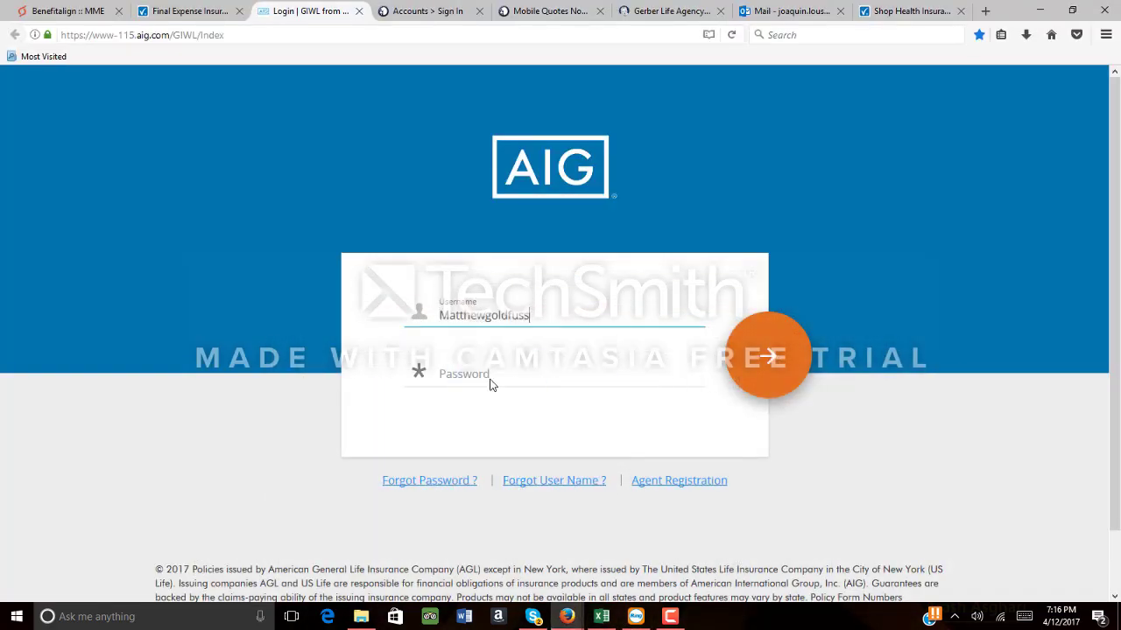
pyautogui.click(601, 616)
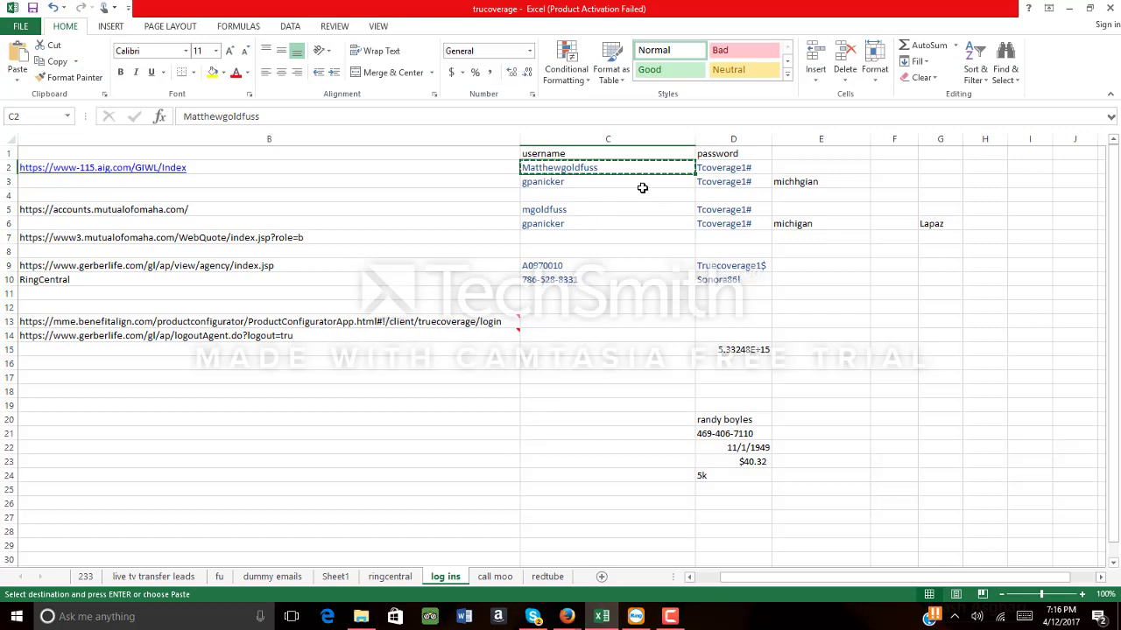
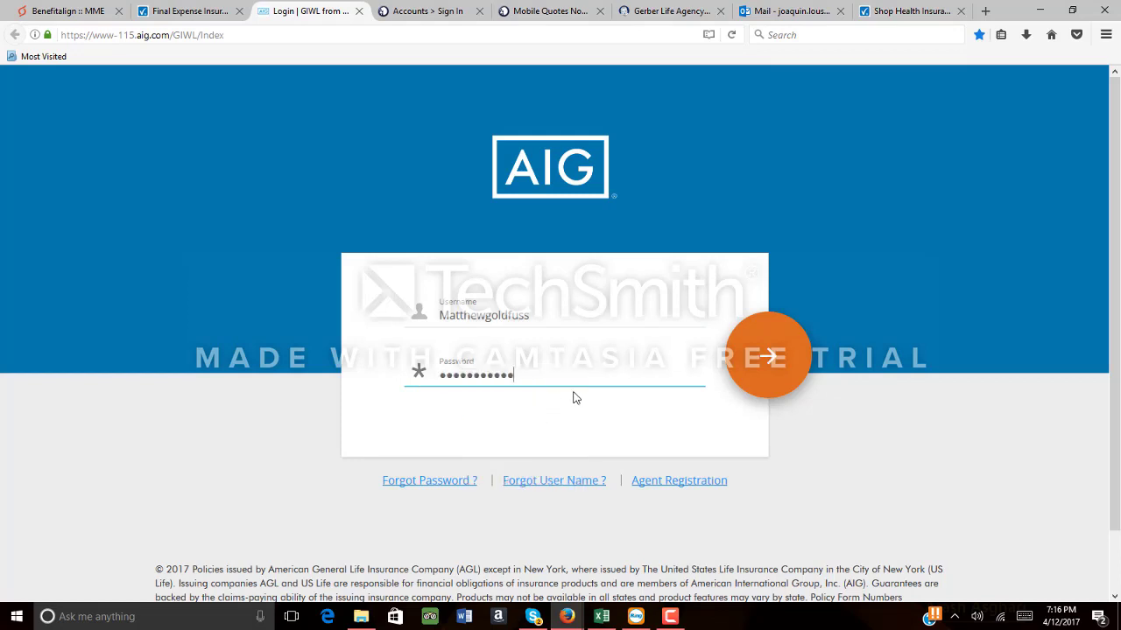
# Log in to AIG GIWL B2B, forcing out the other active session, and start a new quote
pyautogui.click(777, 372)
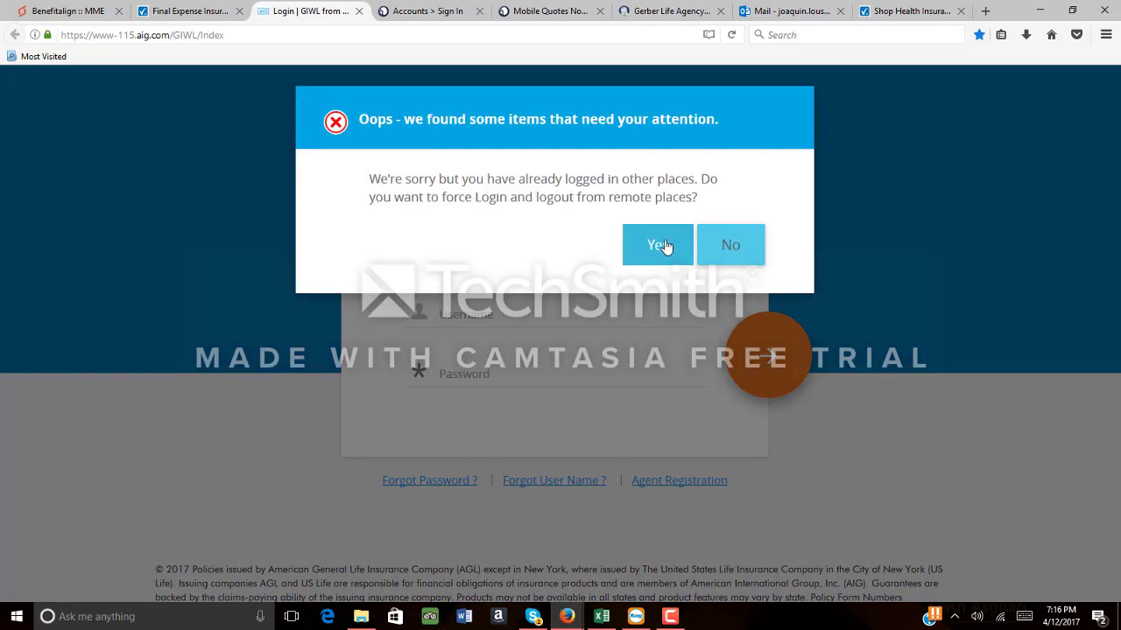
pyautogui.click(666, 246)
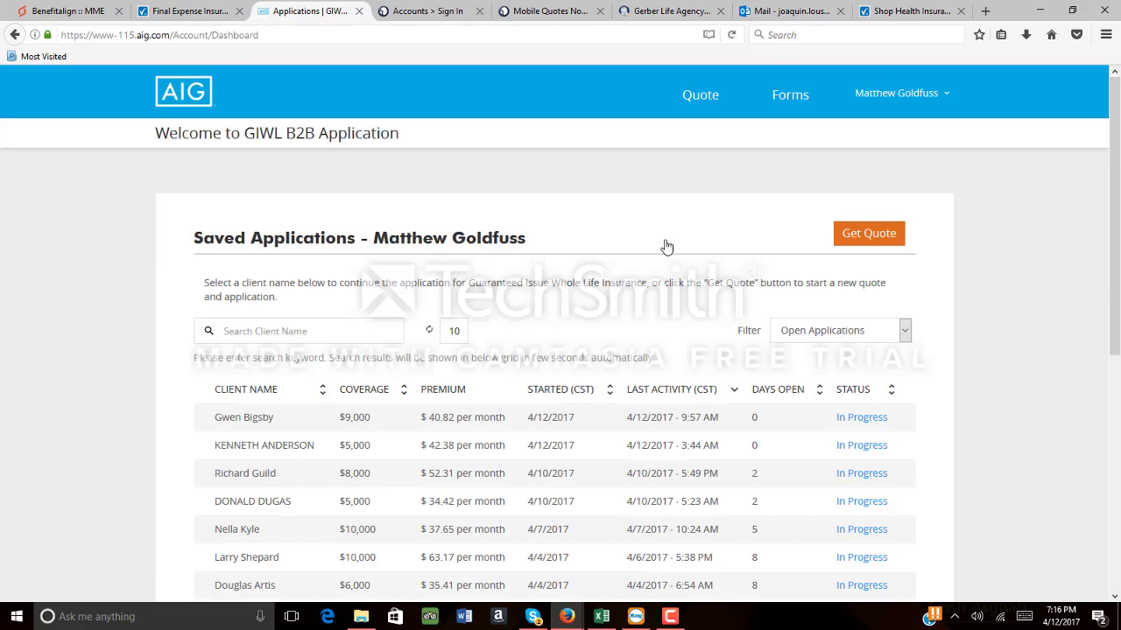
pyautogui.click(860, 237)
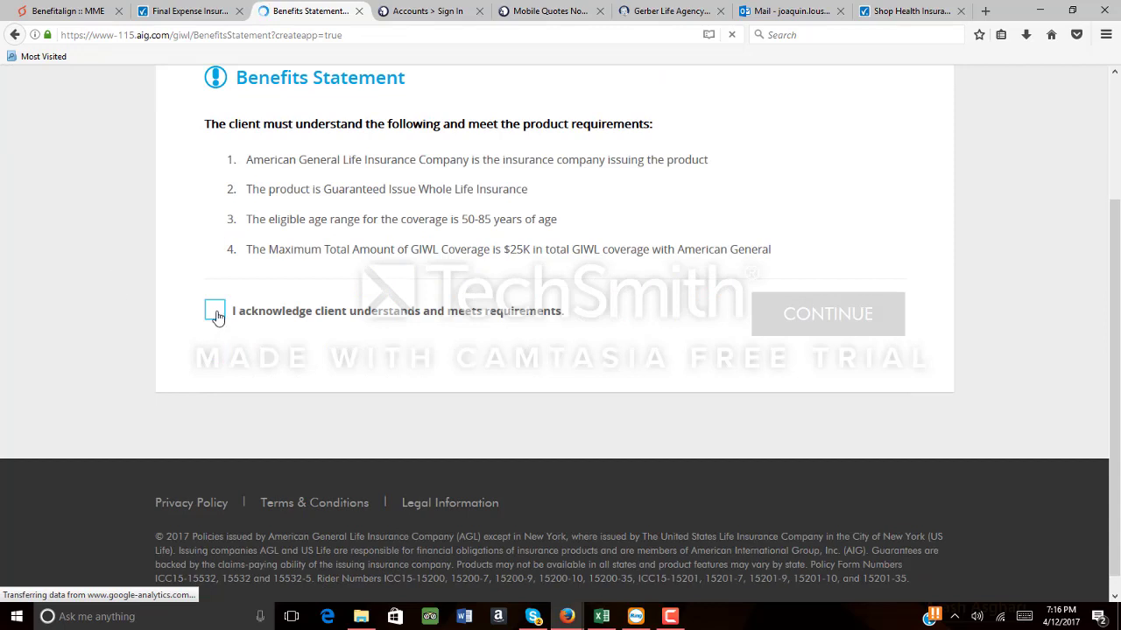
# Acknowledge the benefits statement and choose $6,000 coverage for a Male applicant
pyautogui.click(214, 313)
pyautogui.click(795, 317)
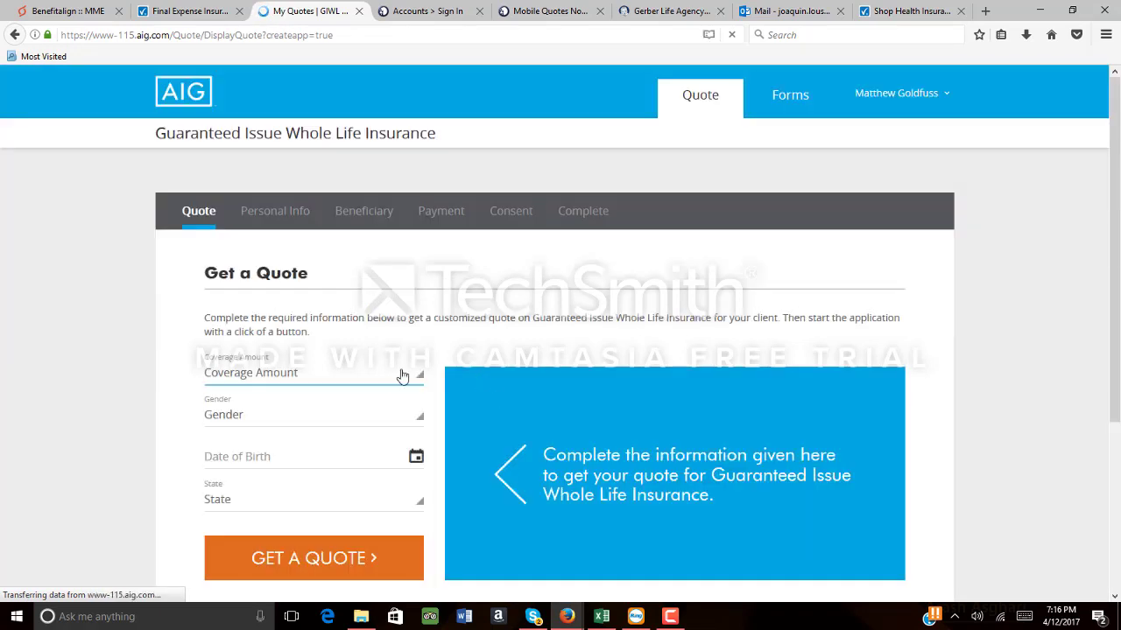
pyautogui.click(399, 377)
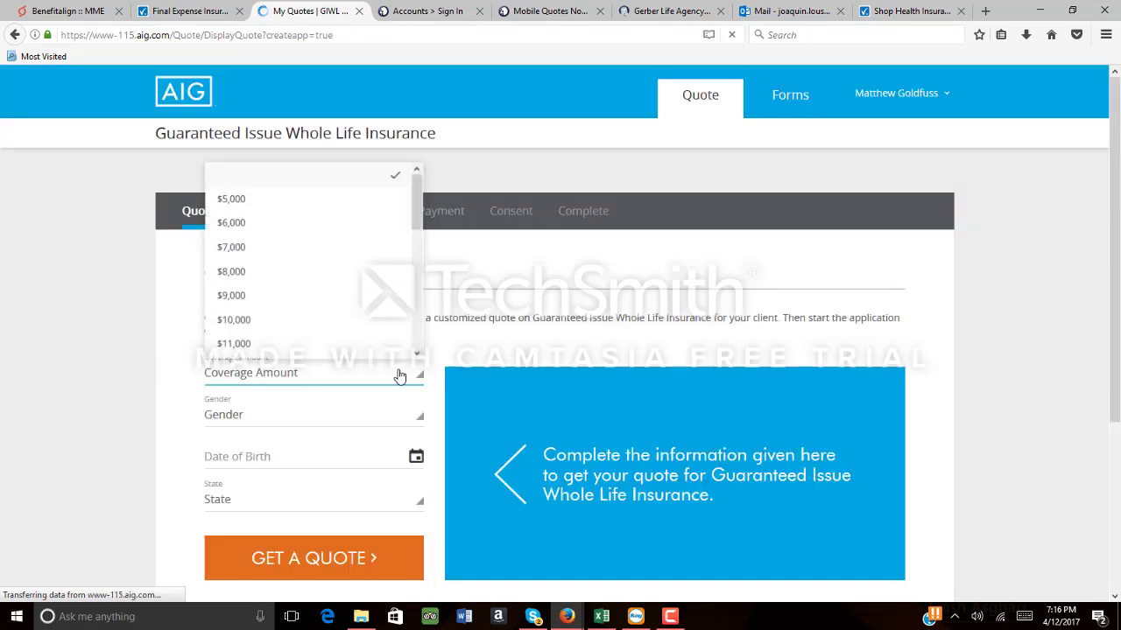
pyautogui.click(251, 224)
pyautogui.click(365, 415)
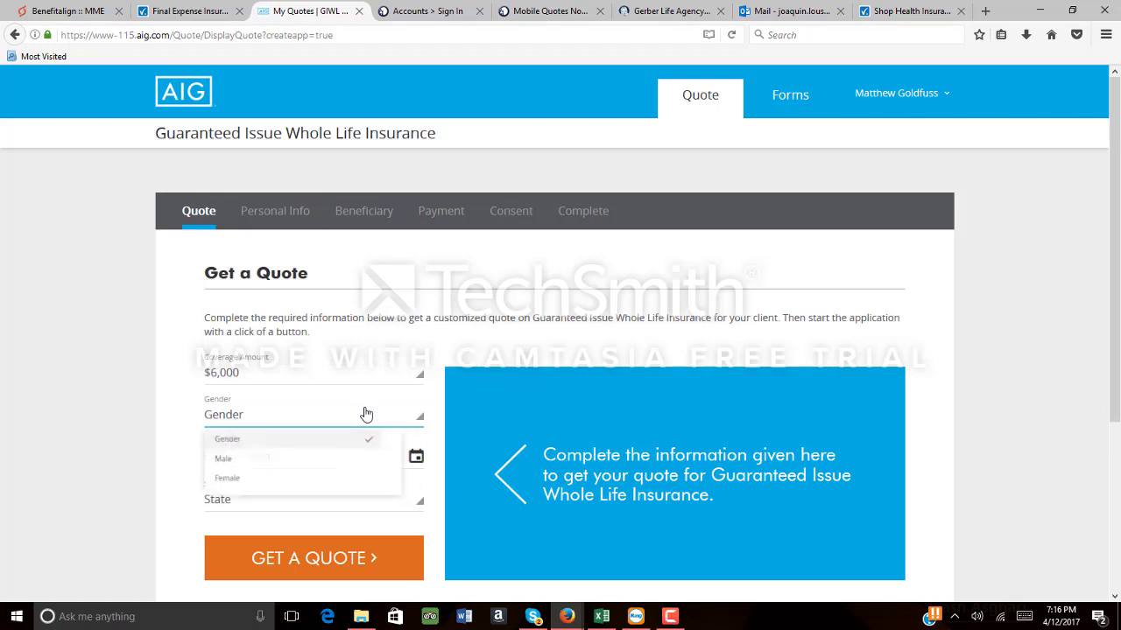
pyautogui.click(225, 466)
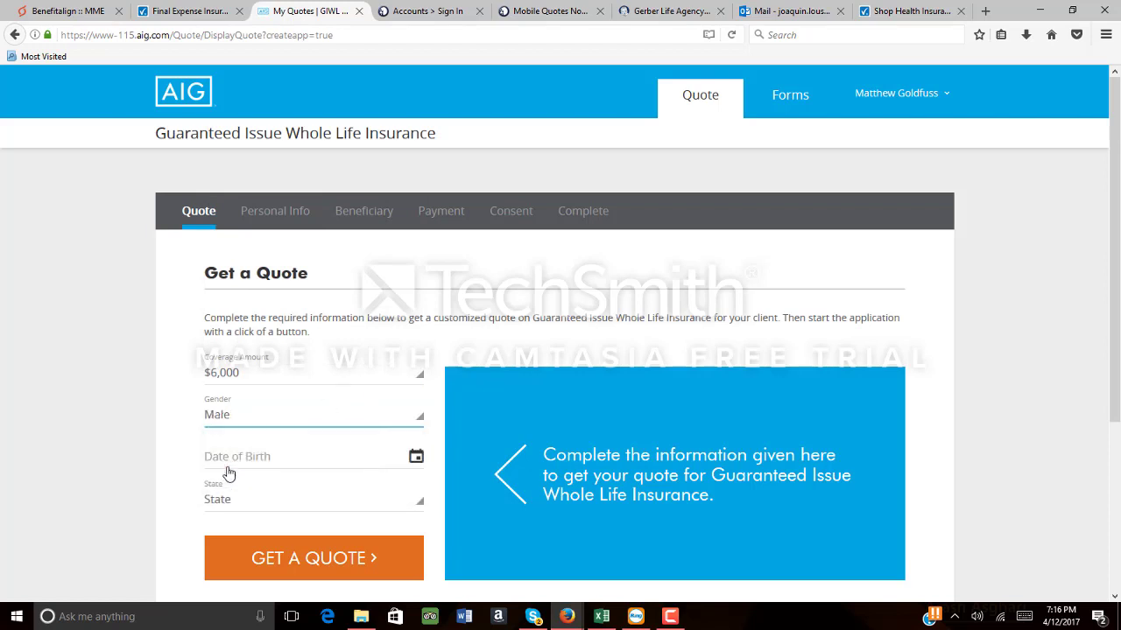
# Enter birth date 09/16/1967, choose California as the state, and request the quote
pyautogui.click(273, 457)
pyautogui.write('09/16')
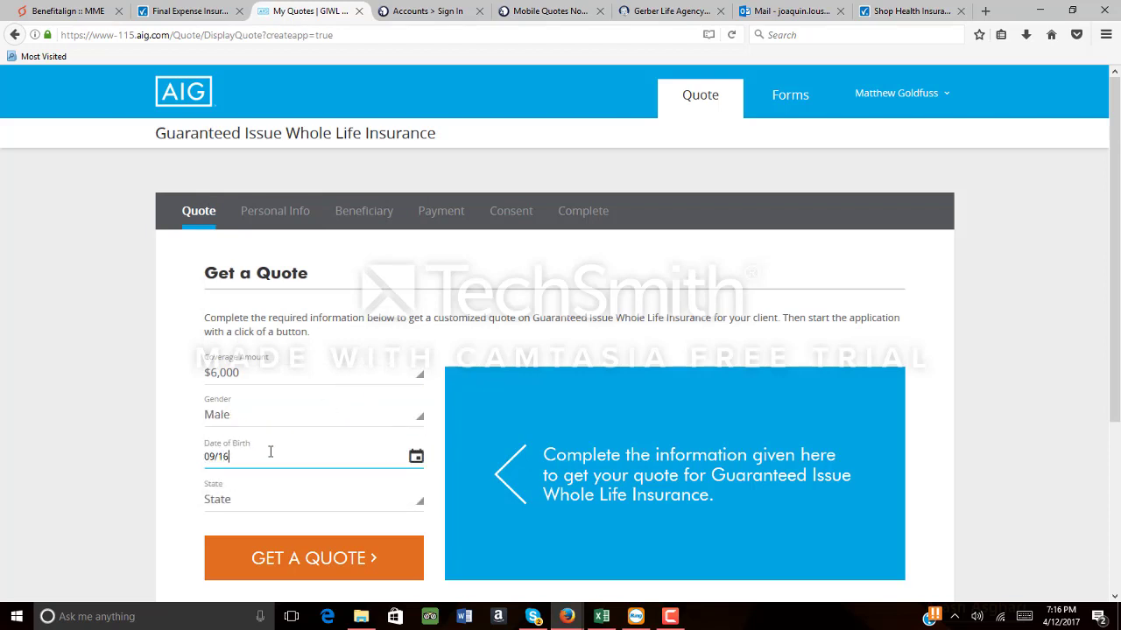
pyautogui.write('/1967')
pyautogui.click(340, 511)
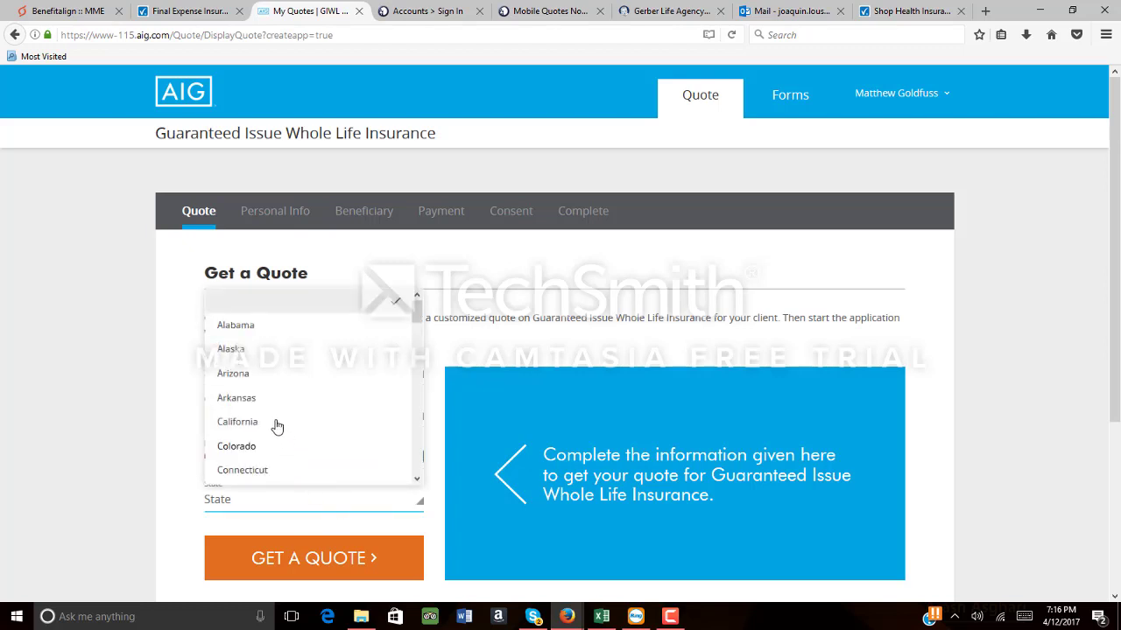
pyautogui.click(273, 423)
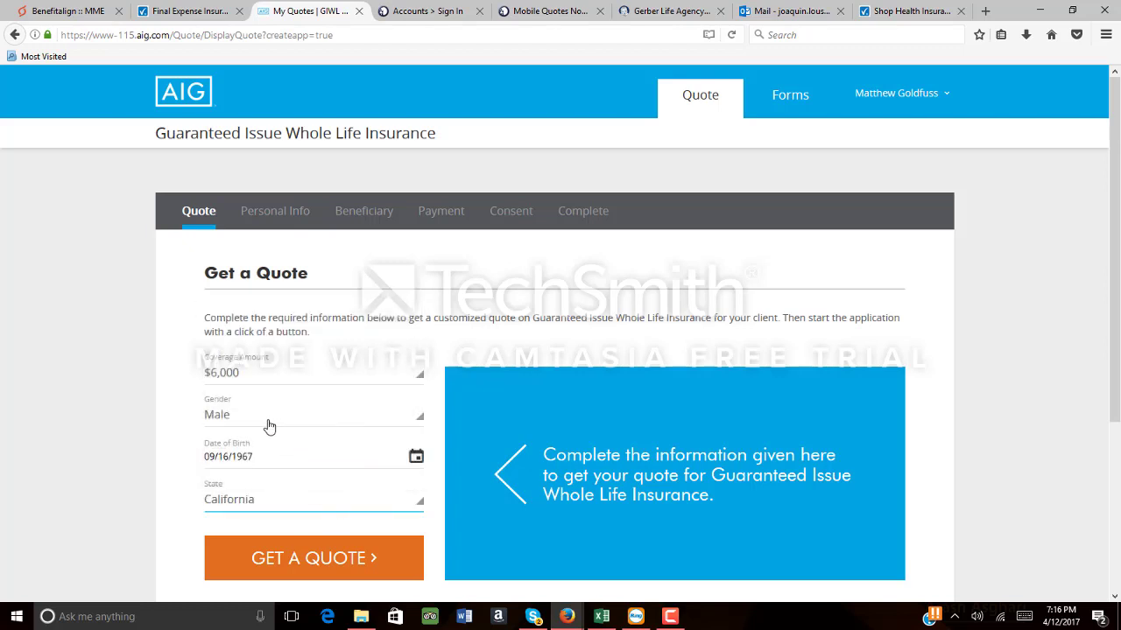
pyautogui.click(308, 552)
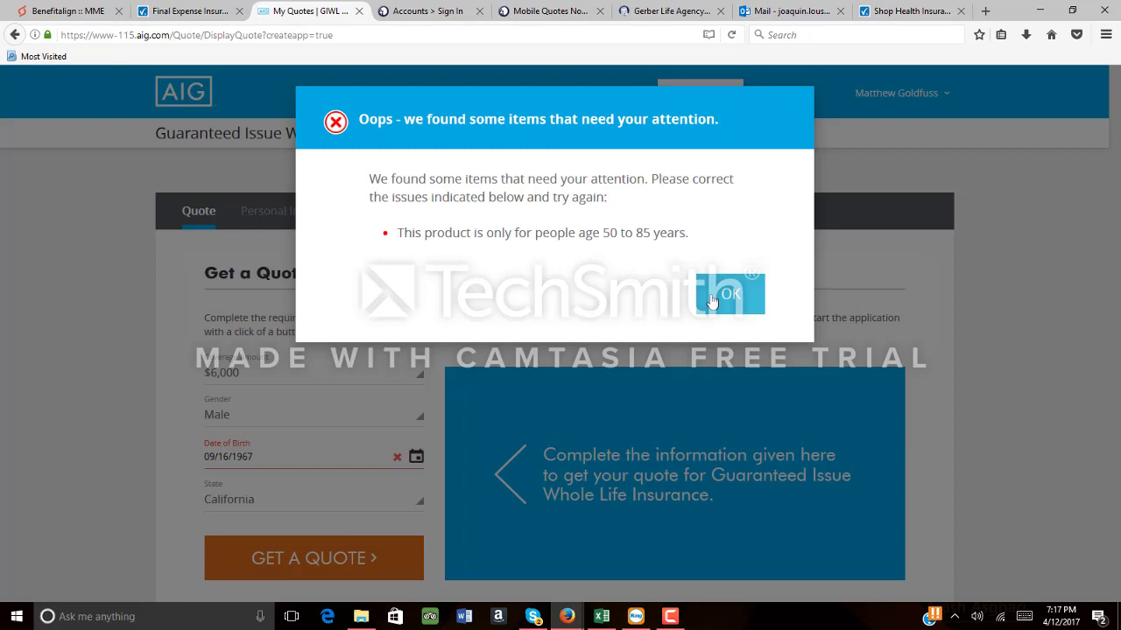
# Change the birth year to 1964, get the $32.98 monthly quote, then go to the TrueCoverage listing
pyautogui.click(711, 301)
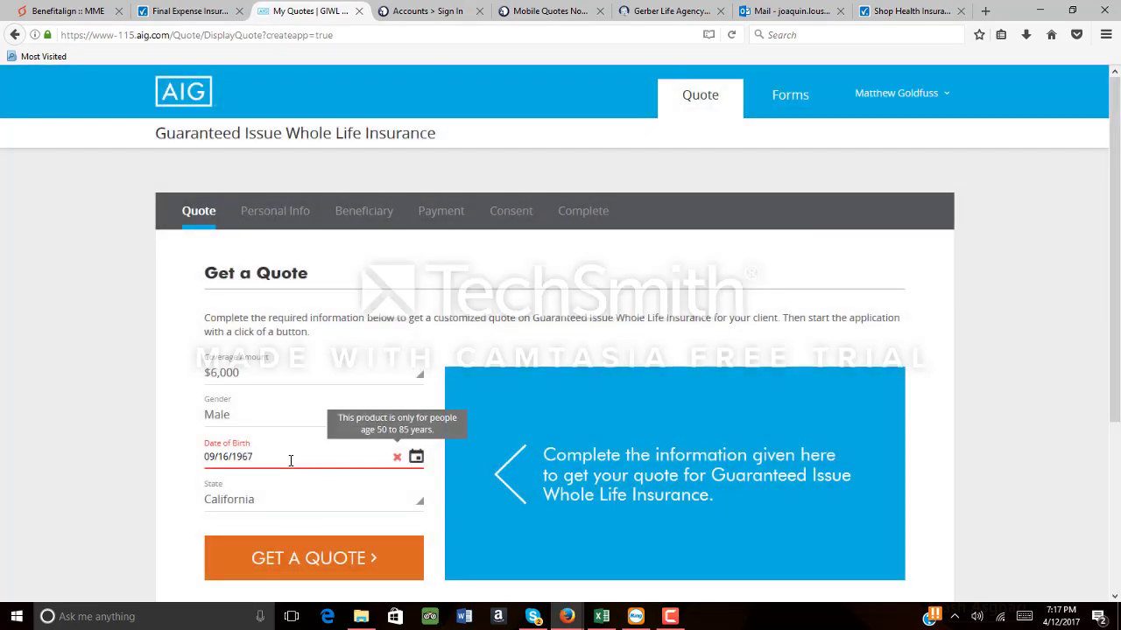
pyautogui.press('BackSpace')
pyautogui.write('4')
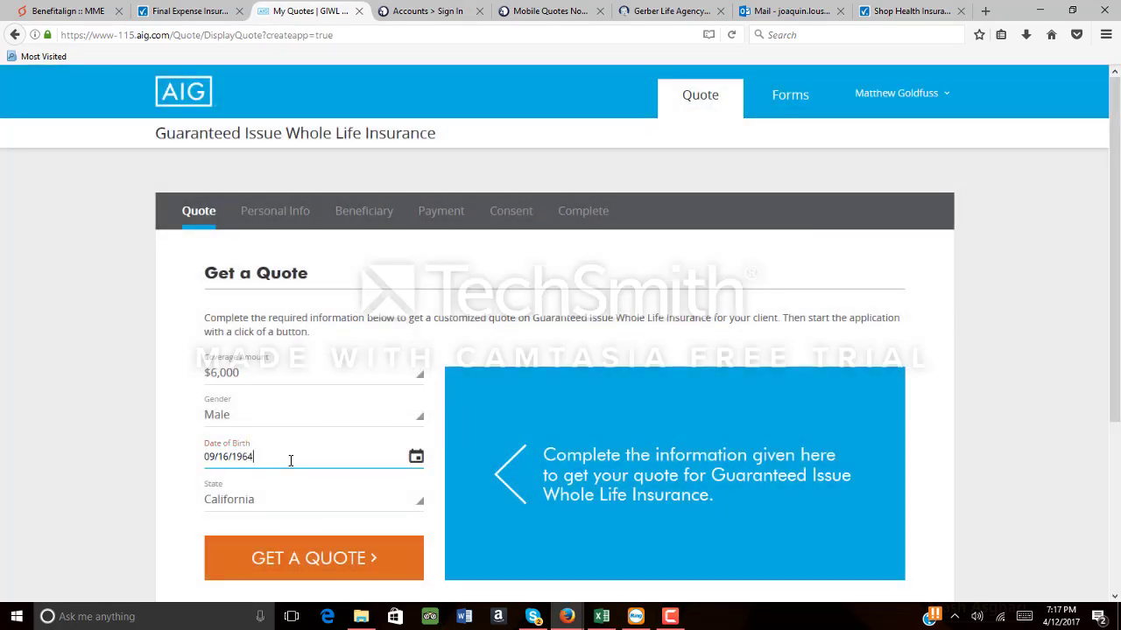
pyautogui.click(325, 560)
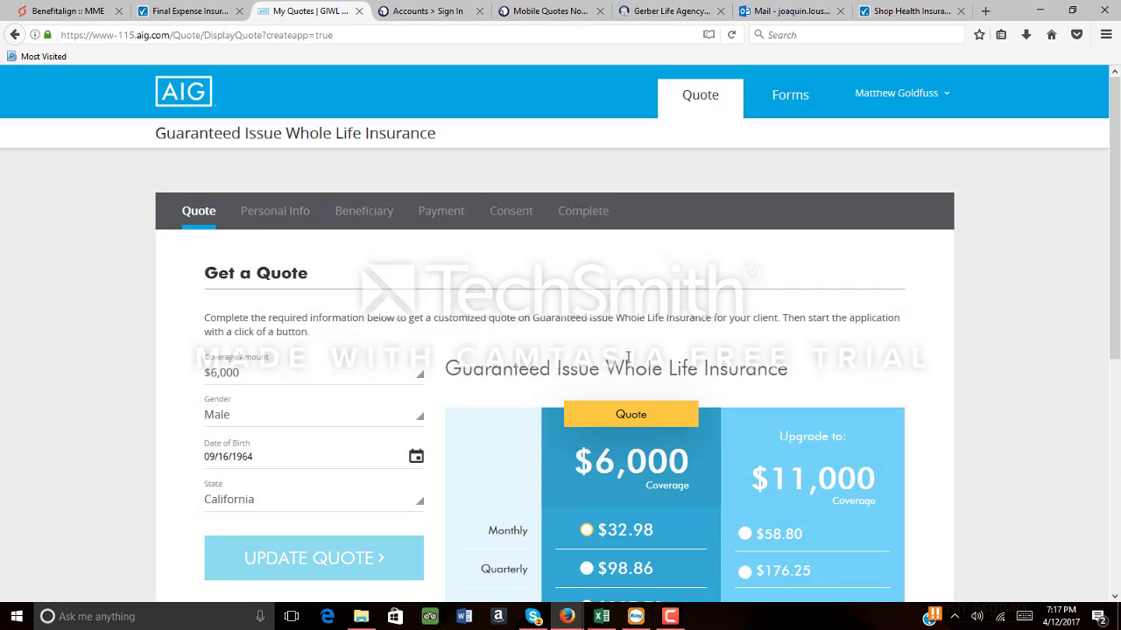
pyautogui.scroll(-3, 628, 357)
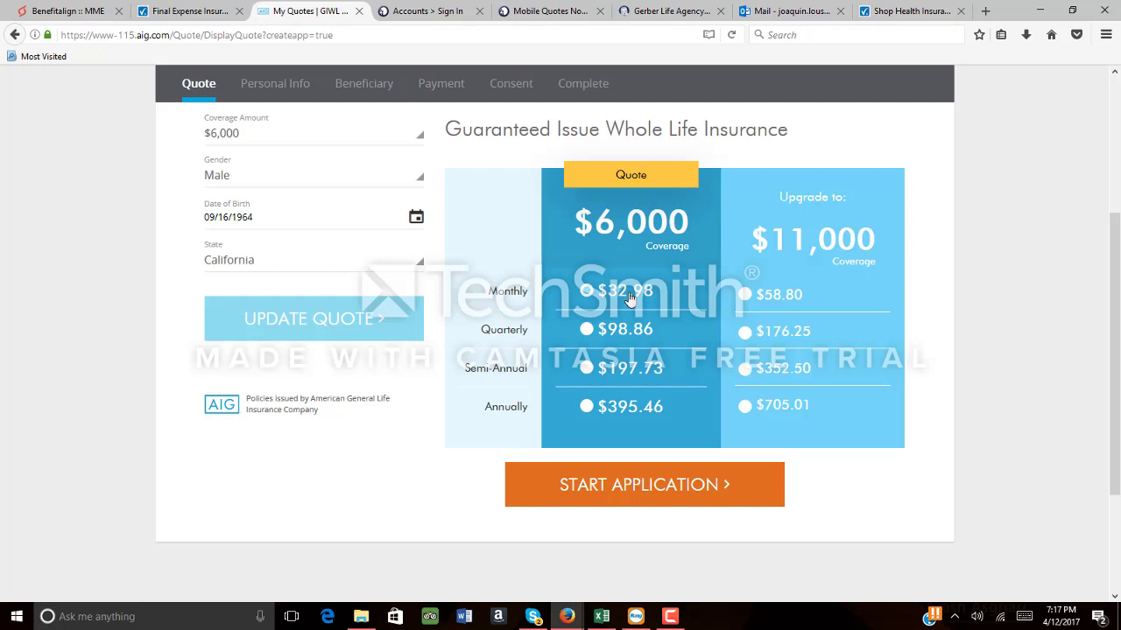
pyautogui.click(177, 12)
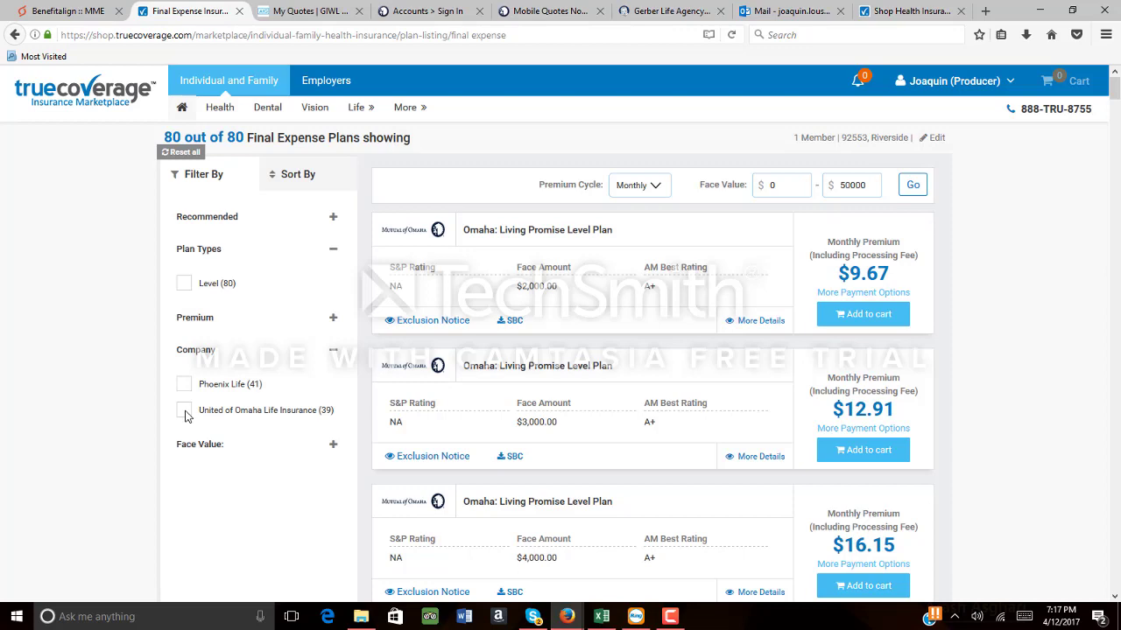
# Filter to United of Omaha plans with a minimum premium of 30, and add the $9,000 Living Promise plan to the cart
pyautogui.click(184, 411)
pyautogui.click(332, 320)
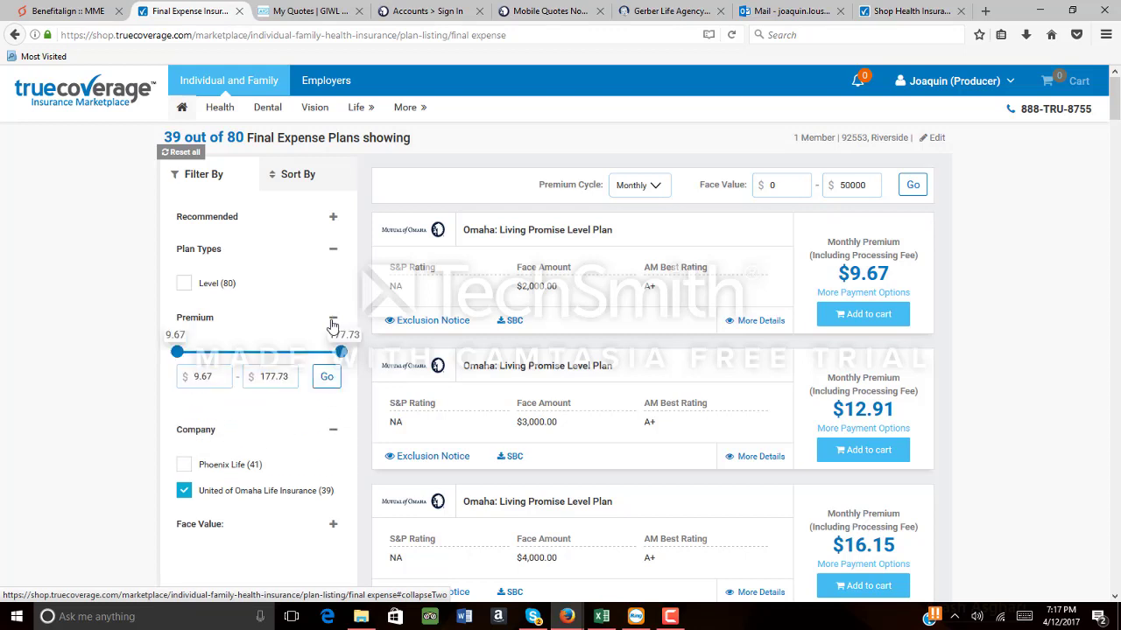
pyautogui.moveTo(221, 377); pyautogui.dragTo(169, 378)
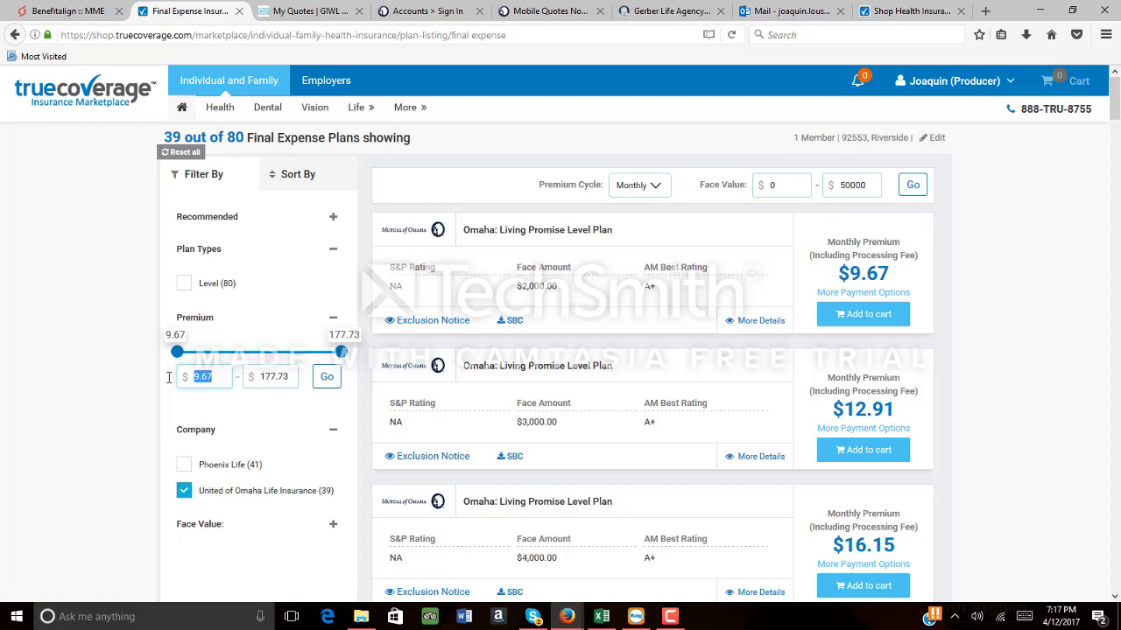
pyautogui.write('30')
pyautogui.click(327, 380)
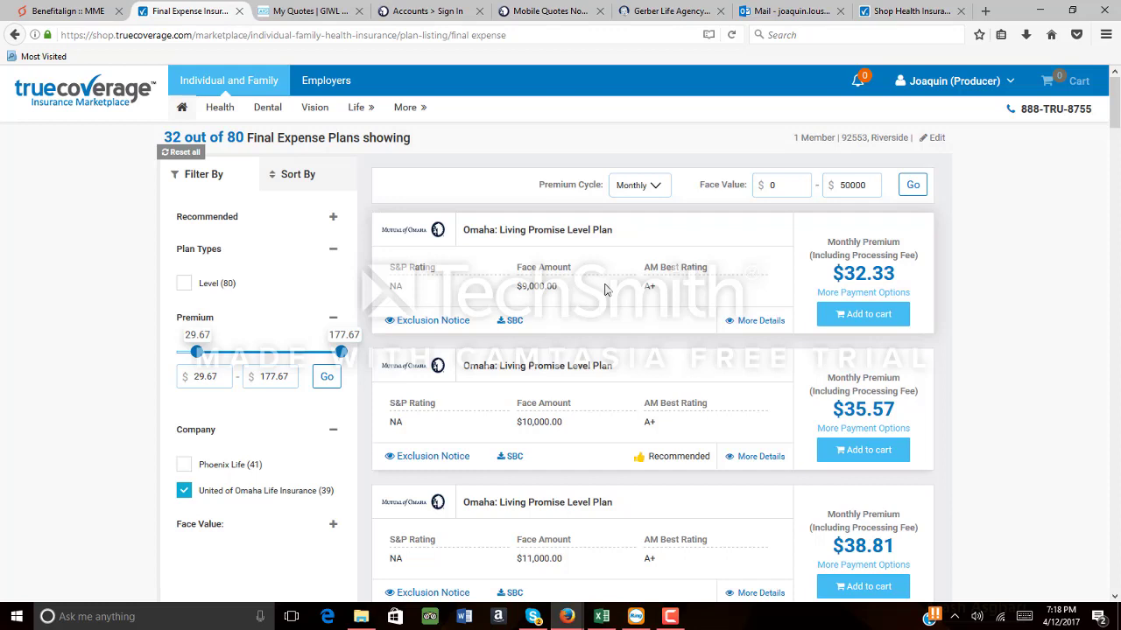
pyautogui.click(865, 324)
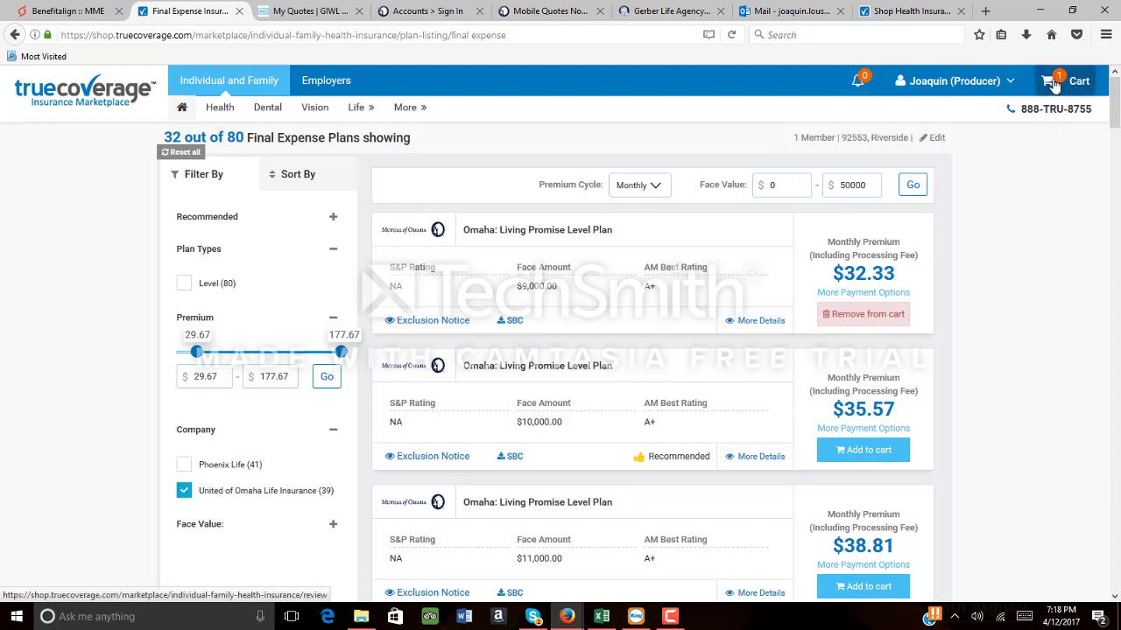
# Open the cart's Email Proposal form and enter the client's e-mail address
pyautogui.click(1055, 83)
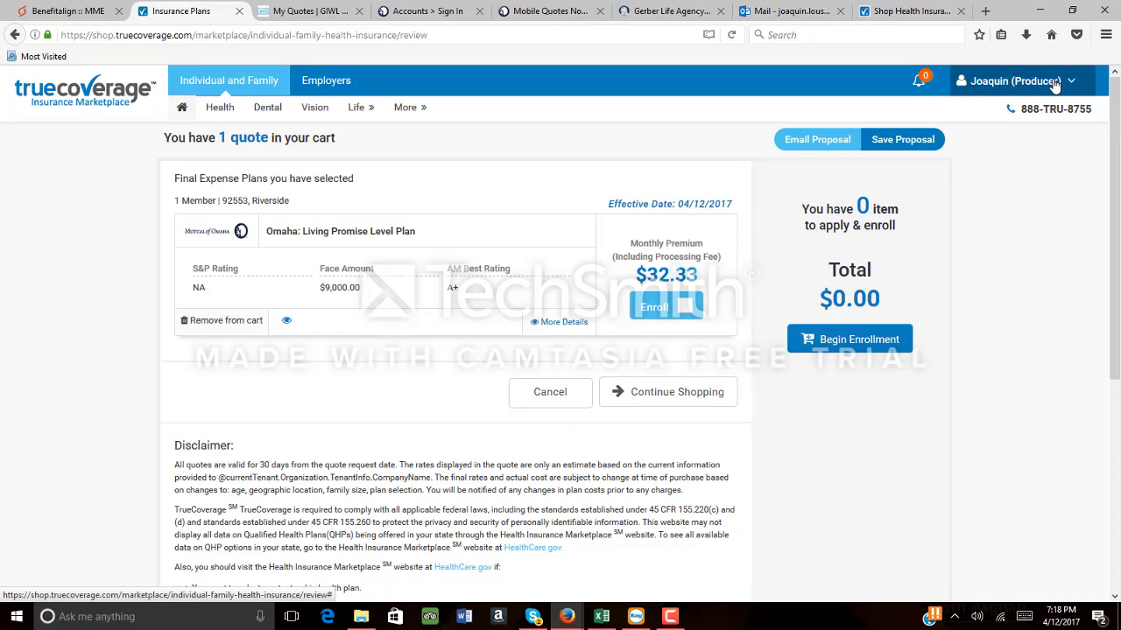
pyautogui.click(823, 145)
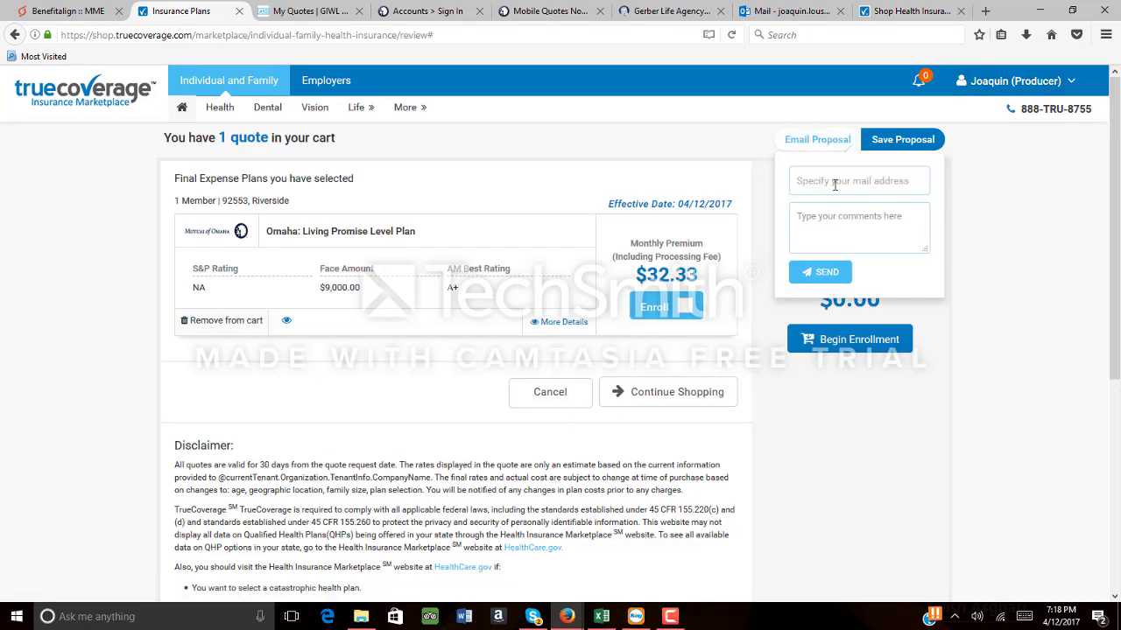
pyautogui.click(834, 184)
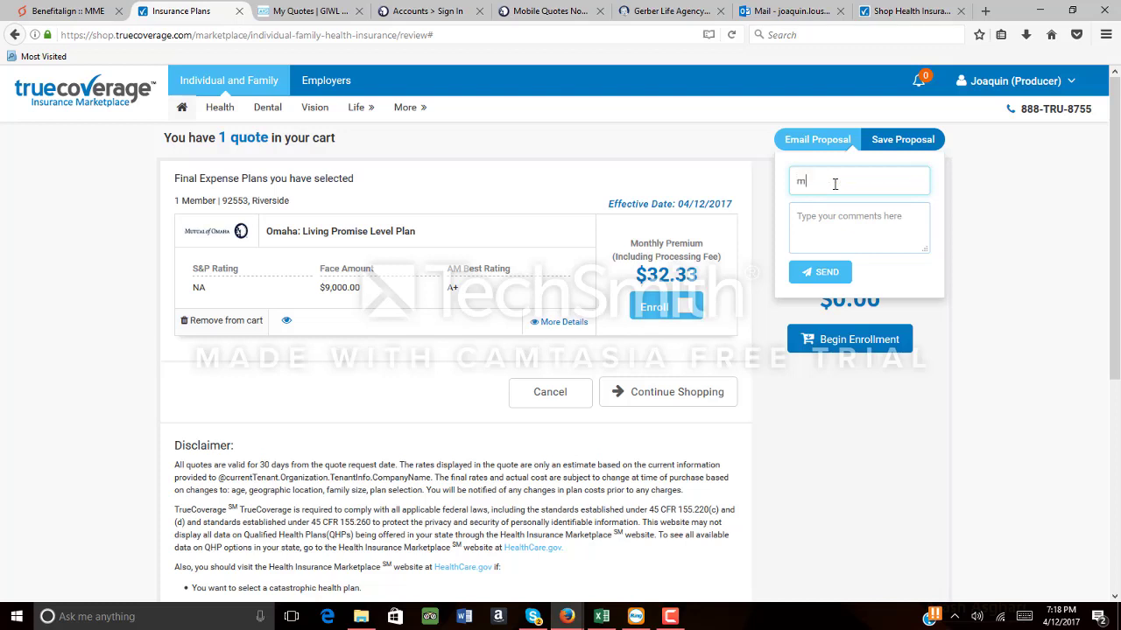
# Type two lines of comments in the proposal's message box
pyautogui.click(842, 221)
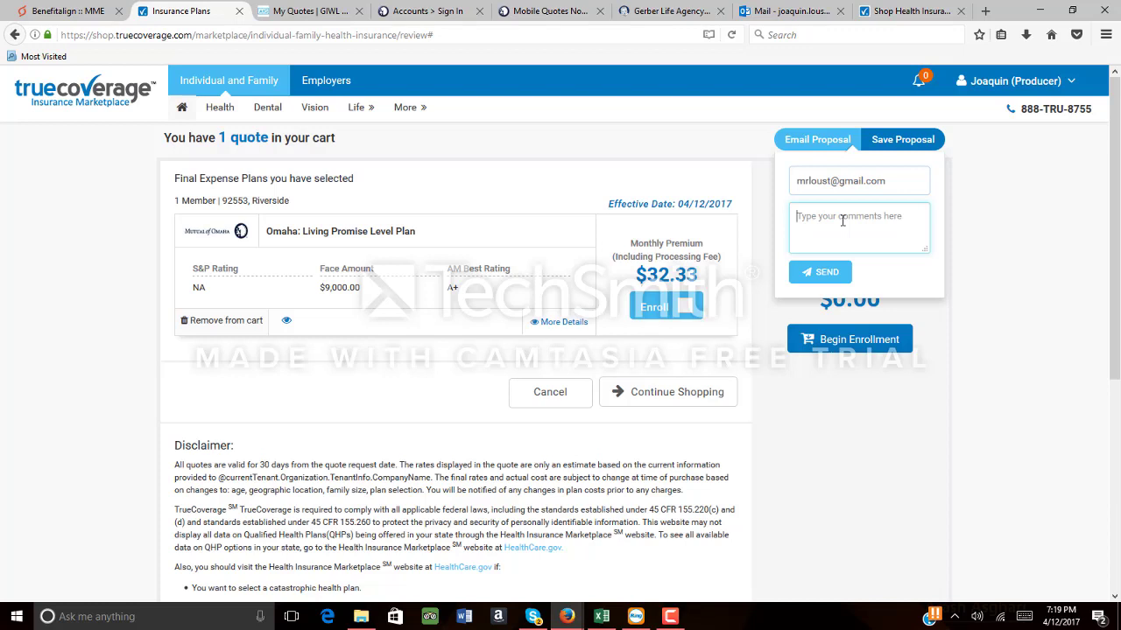
pyautogui.write("mdmdm'asdkasd;lf")
pyautogui.press('Return')
# Send the proposal e-mail and go back to the Final Expense enrollment form
pyautogui.click(830, 272)
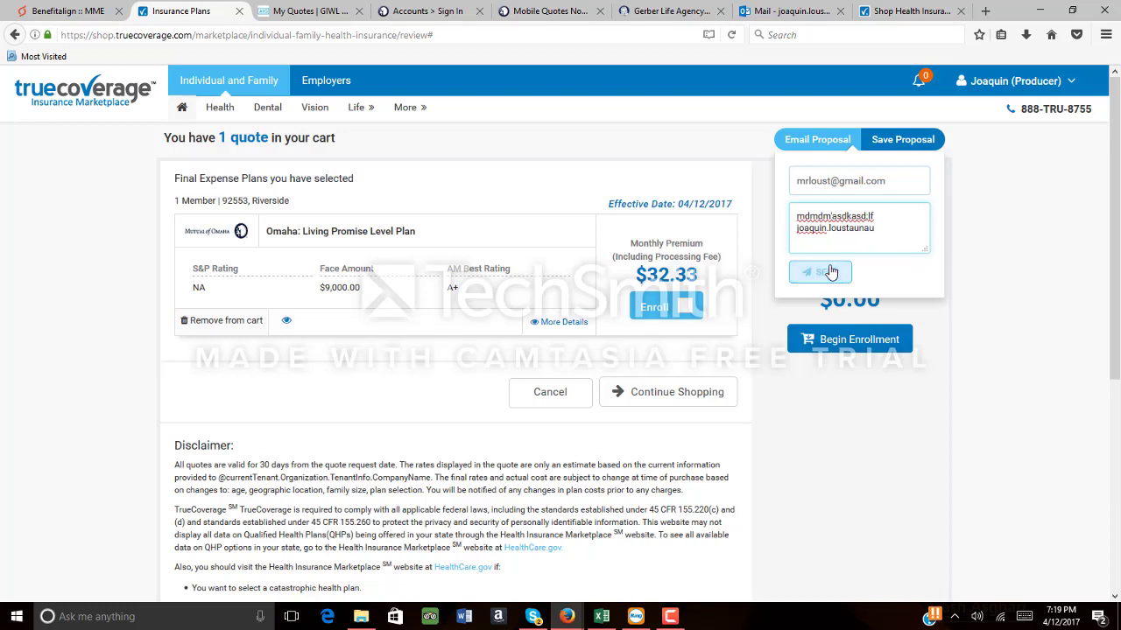
pyautogui.click(16, 36)
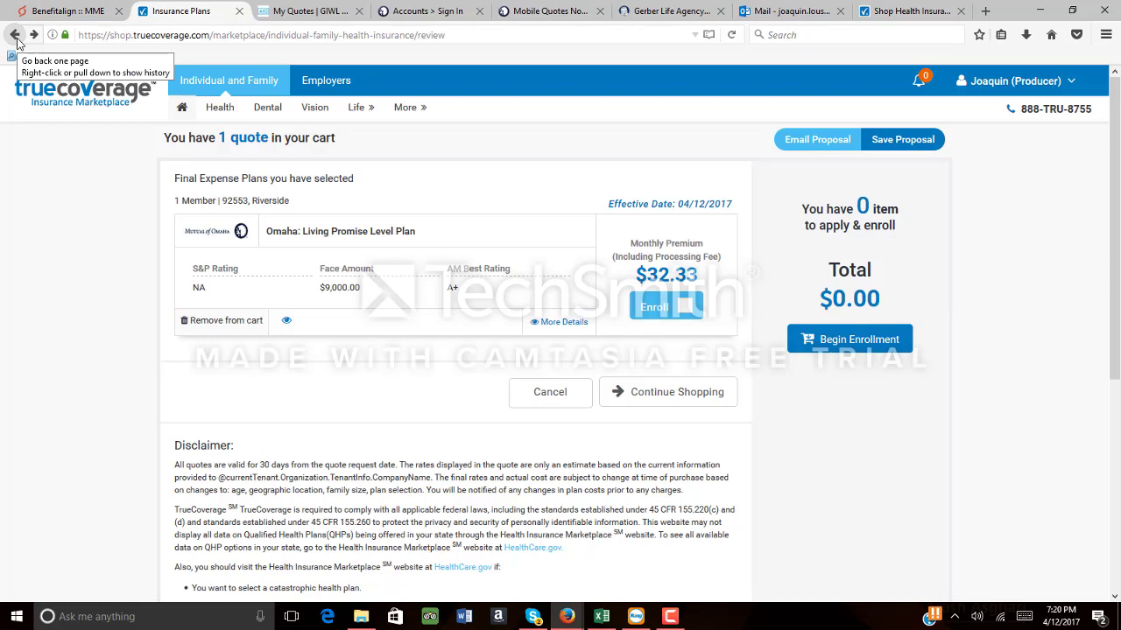
pyautogui.click(16, 36)
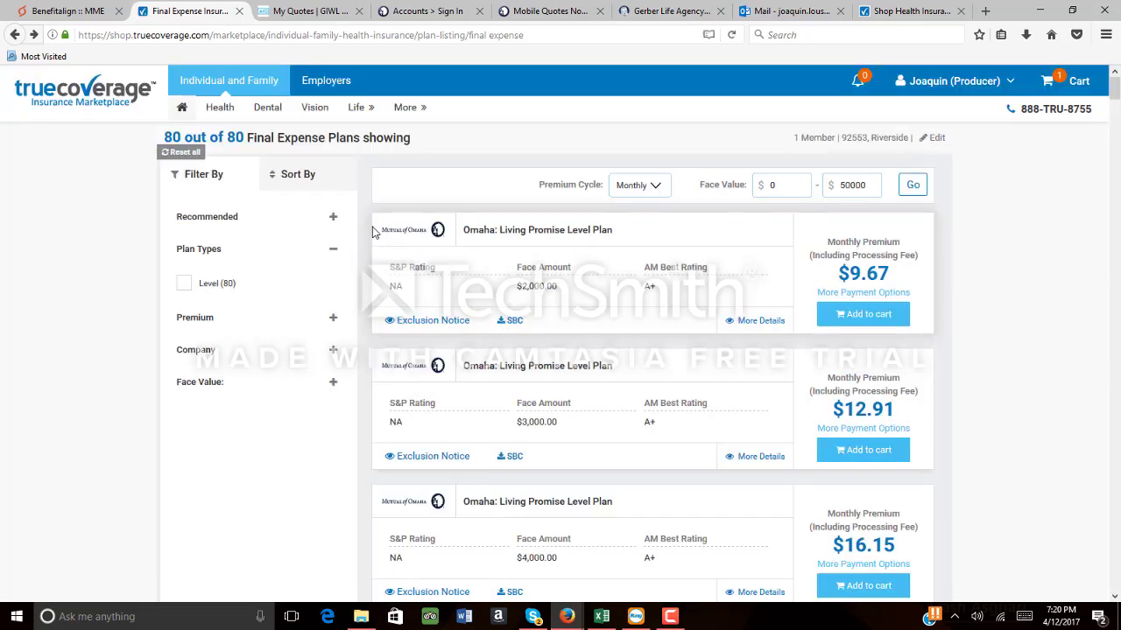
pyautogui.click(15, 36)
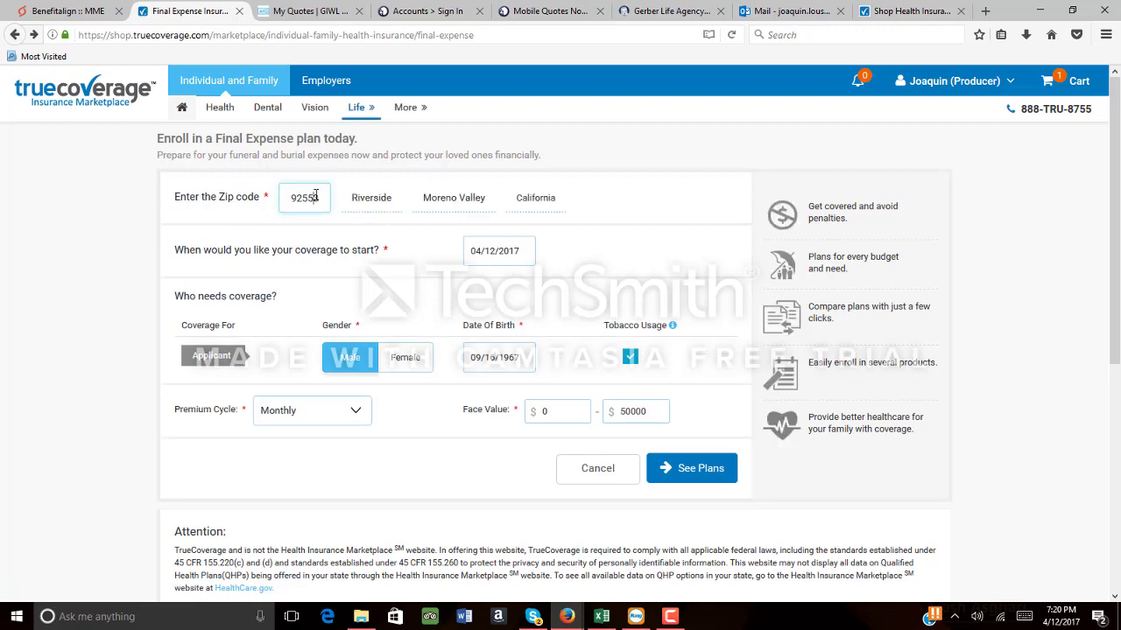
# Copy the lead's zip code 96813 from the Benefitalign record and return to the form
pyautogui.doubleClick(316, 197)
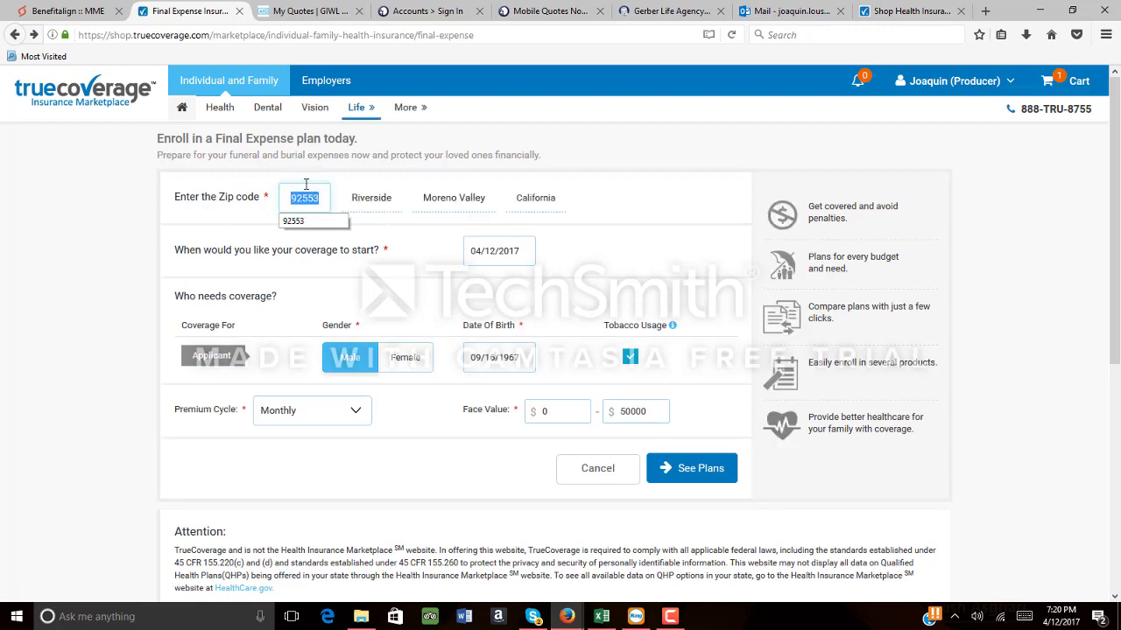
pyautogui.click(92, 11)
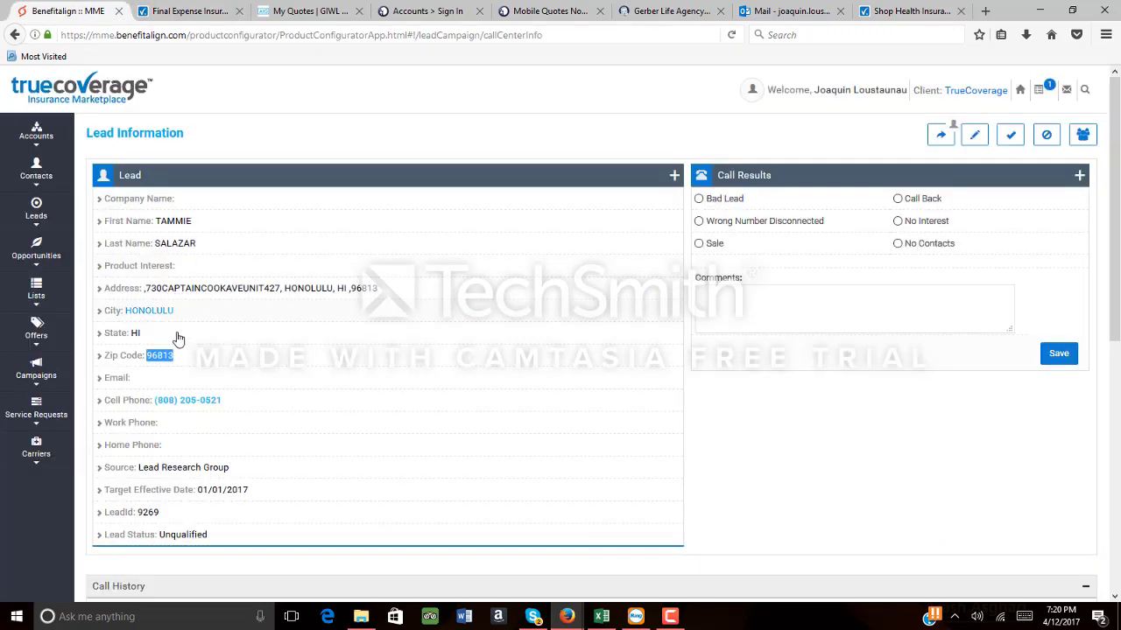
pyautogui.rightClick(161, 362)
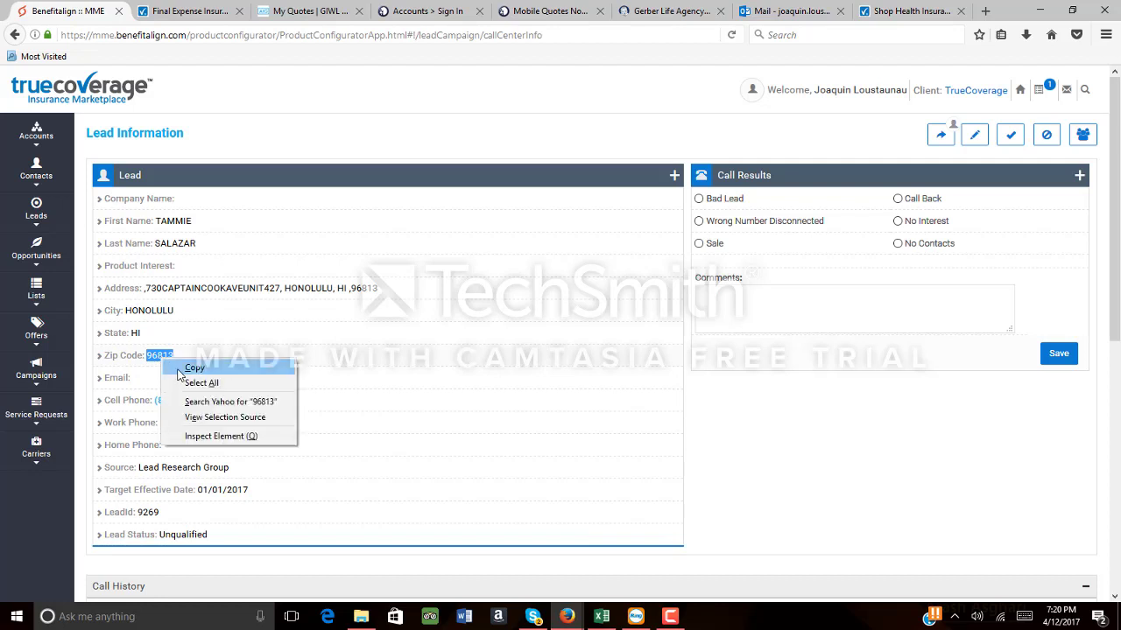
pyautogui.click(178, 366)
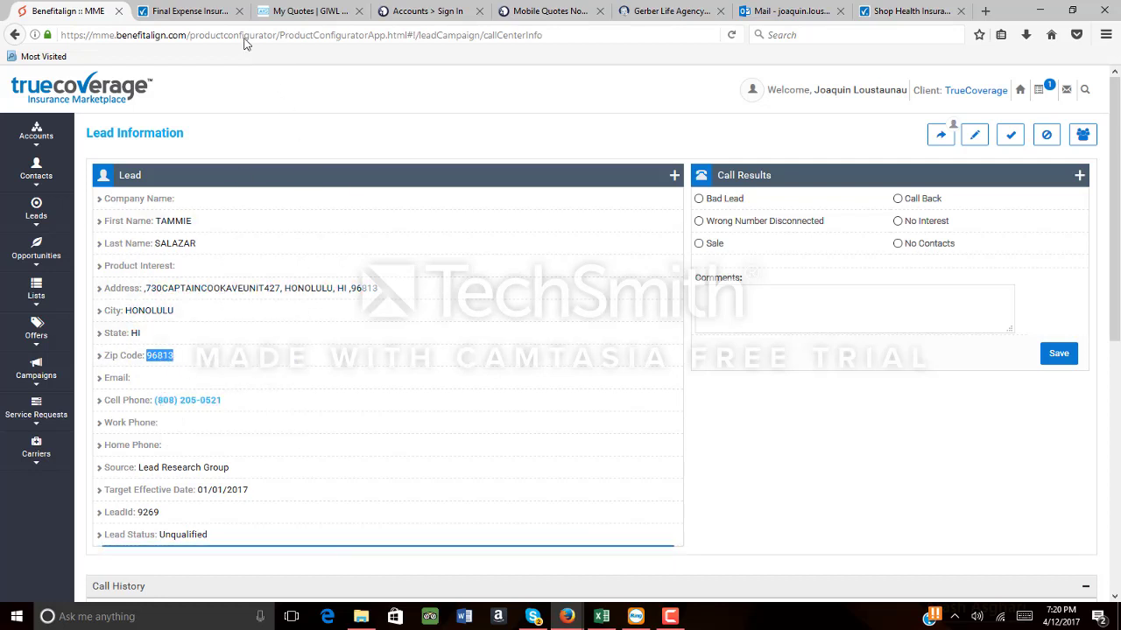
pyautogui.click(186, 10)
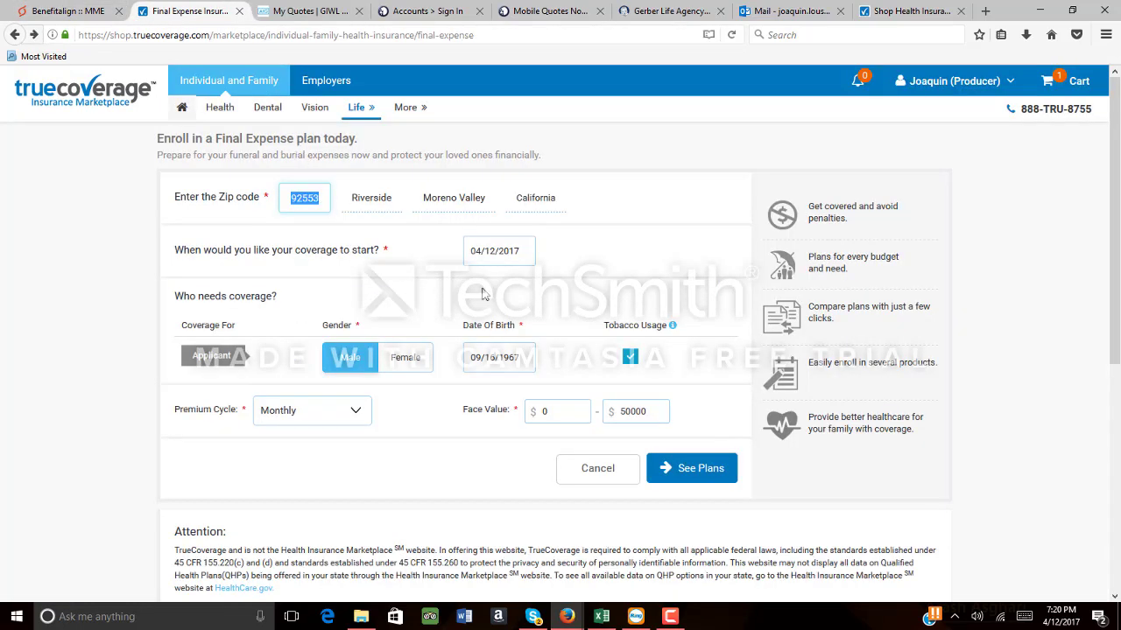
# Set the applicant's gender to Female on the Final Expense form
pyautogui.moveTo(524, 365); pyautogui.dragTo(467, 357)
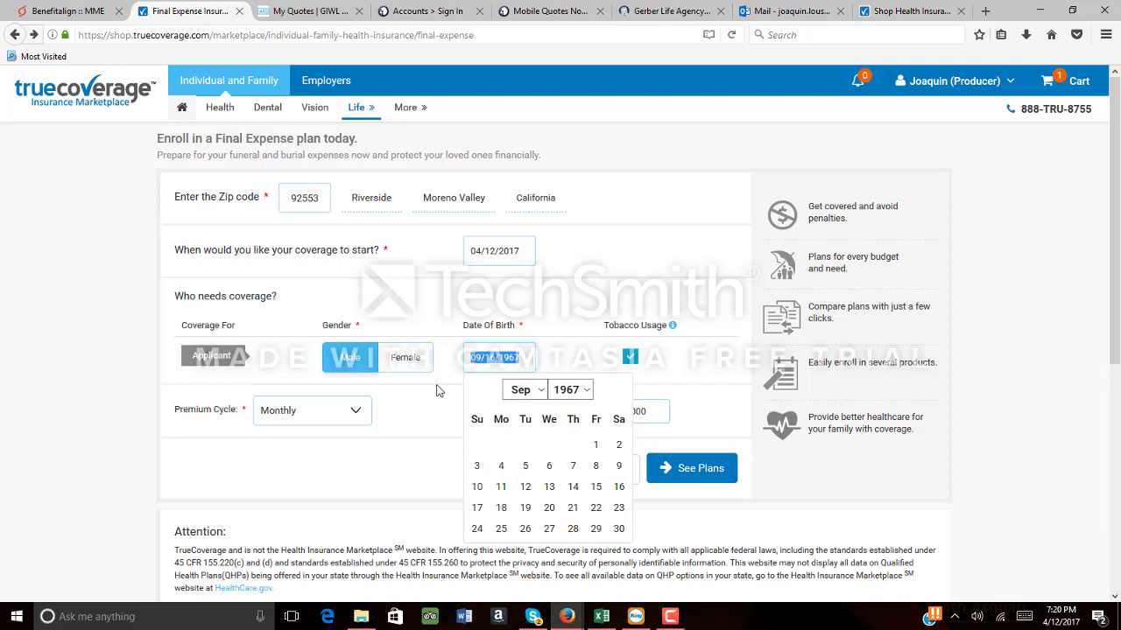
pyautogui.click(437, 392)
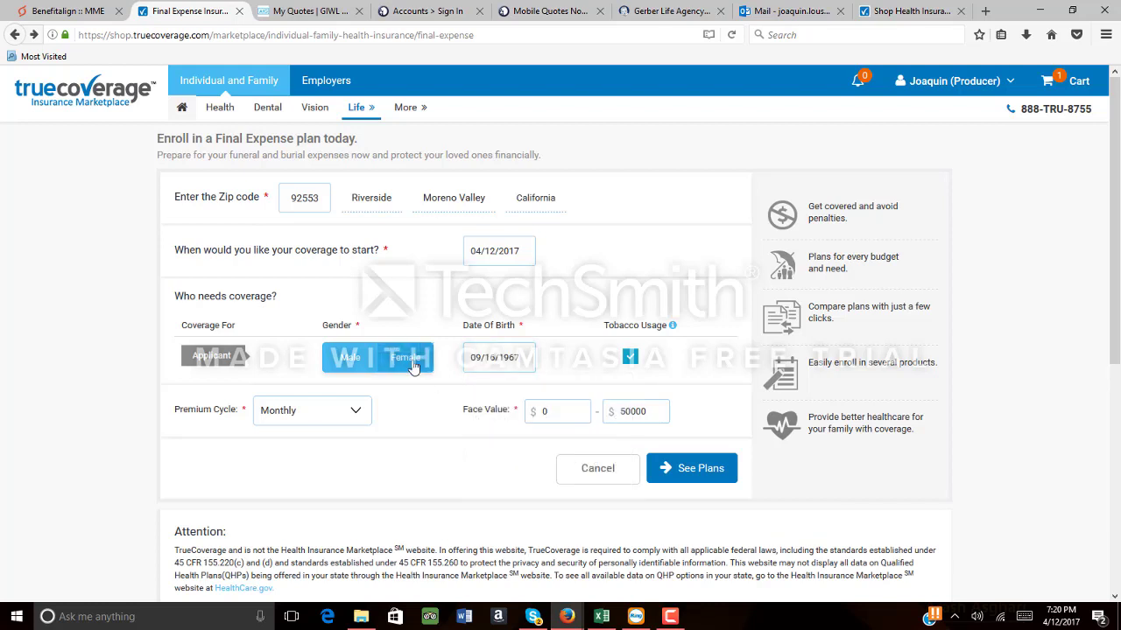
pyautogui.click(413, 366)
pyautogui.click(375, 359)
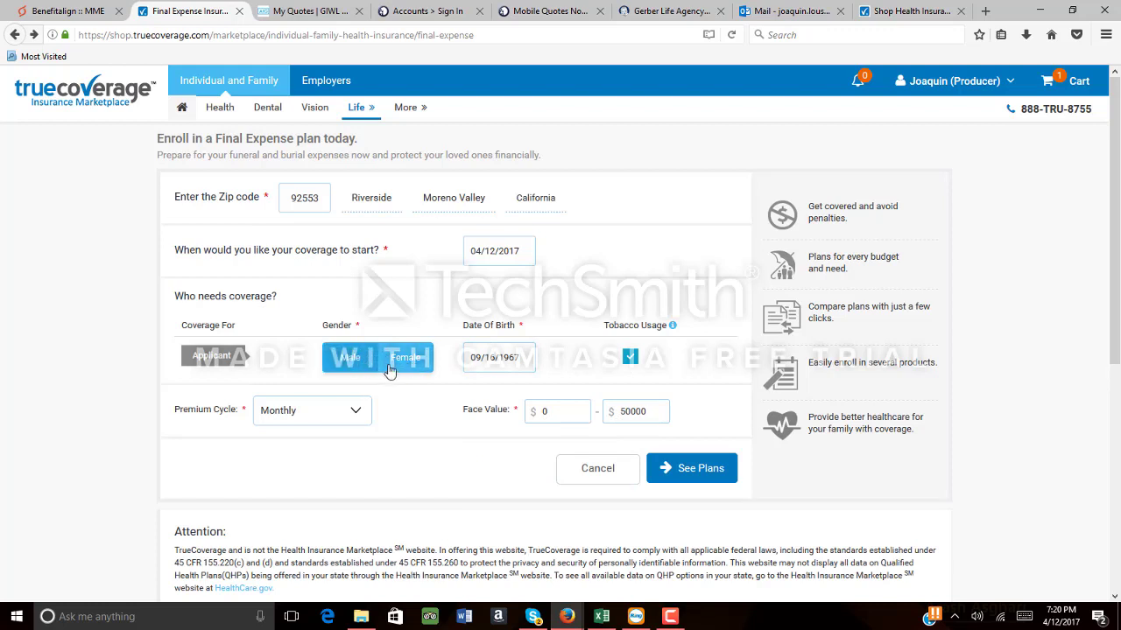
pyautogui.click(417, 369)
pyautogui.click(517, 358)
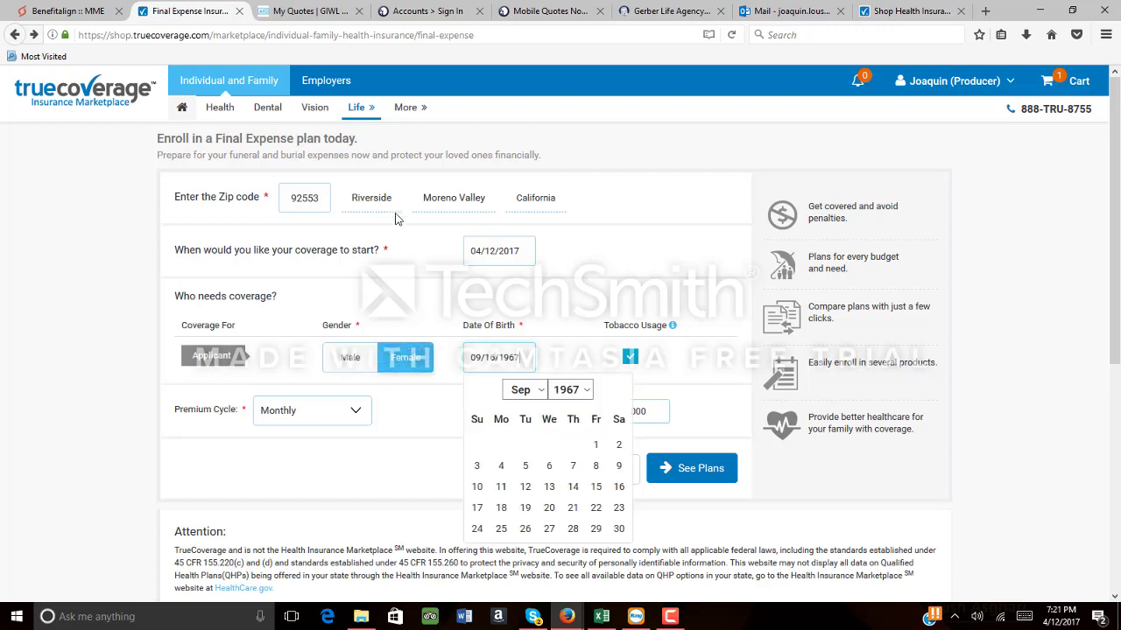
pyautogui.click(318, 198)
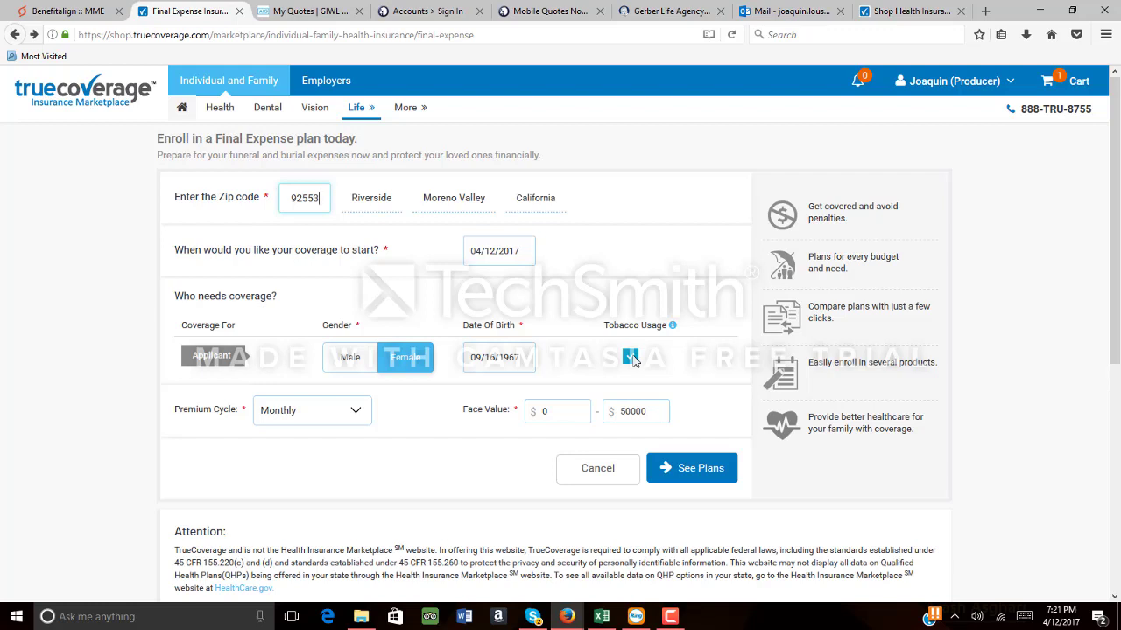
# Return to the TrueCoverage home page, then bring up the AIG GIWL quote
pyautogui.click(105, 91)
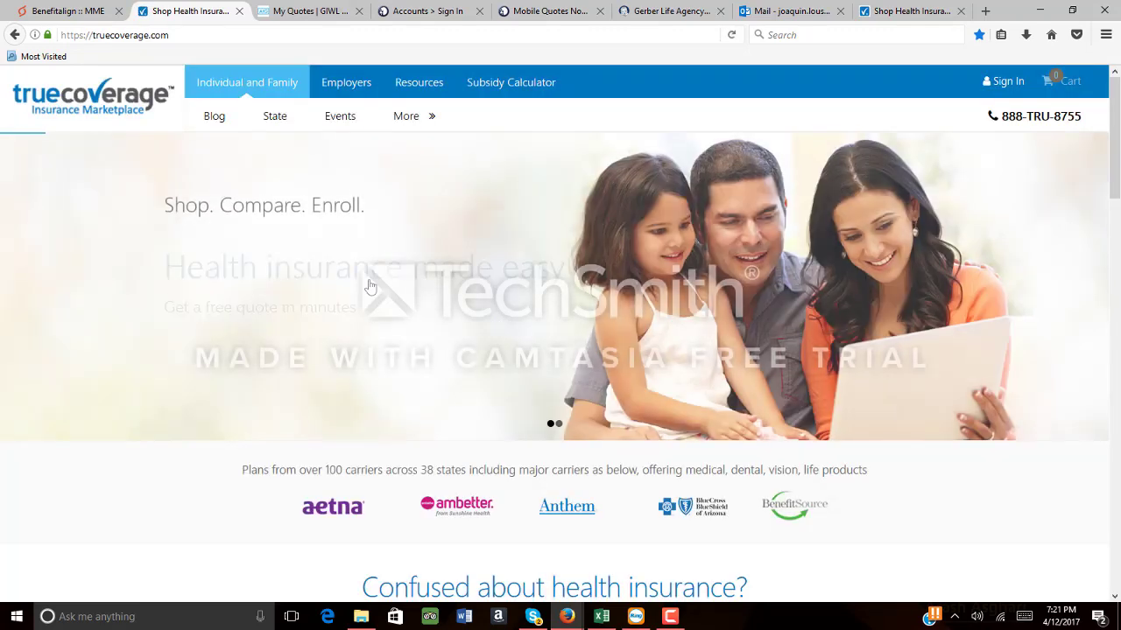
pyautogui.click(319, 18)
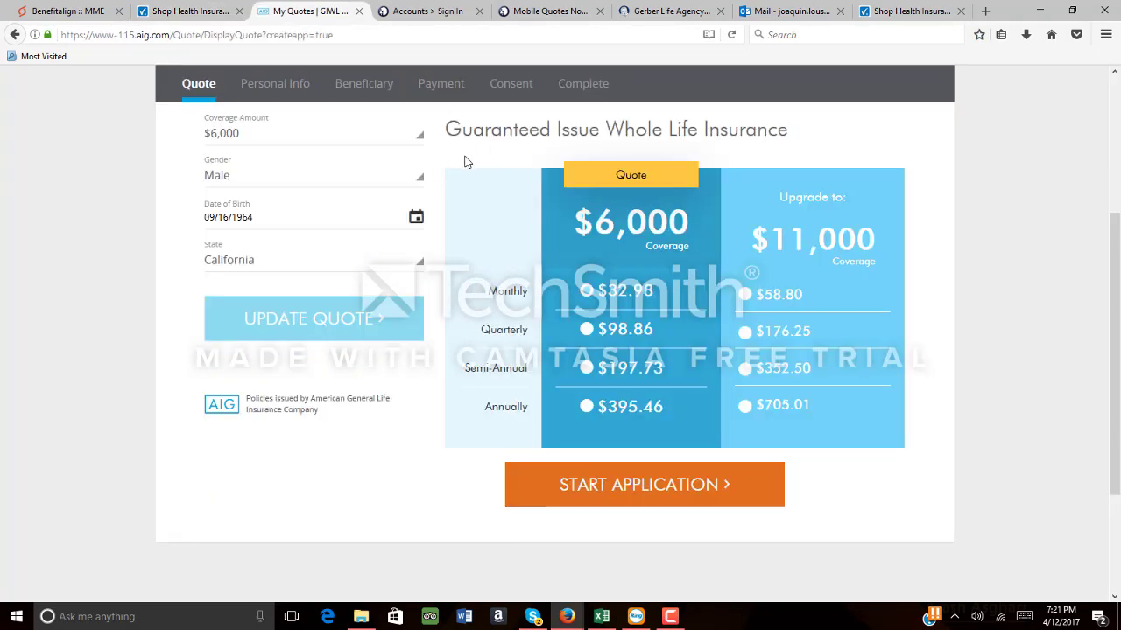
pyautogui.scroll(5, 465, 161)
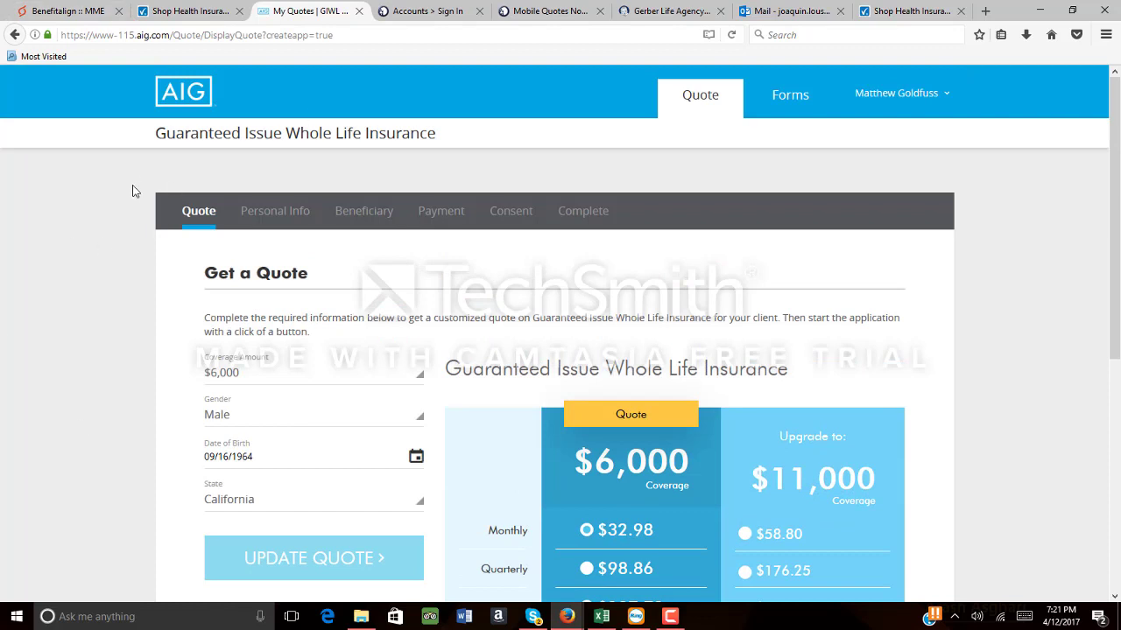
# Log out of the AIG agent portal and return to the TrueCoverage home page
pyautogui.click(946, 99)
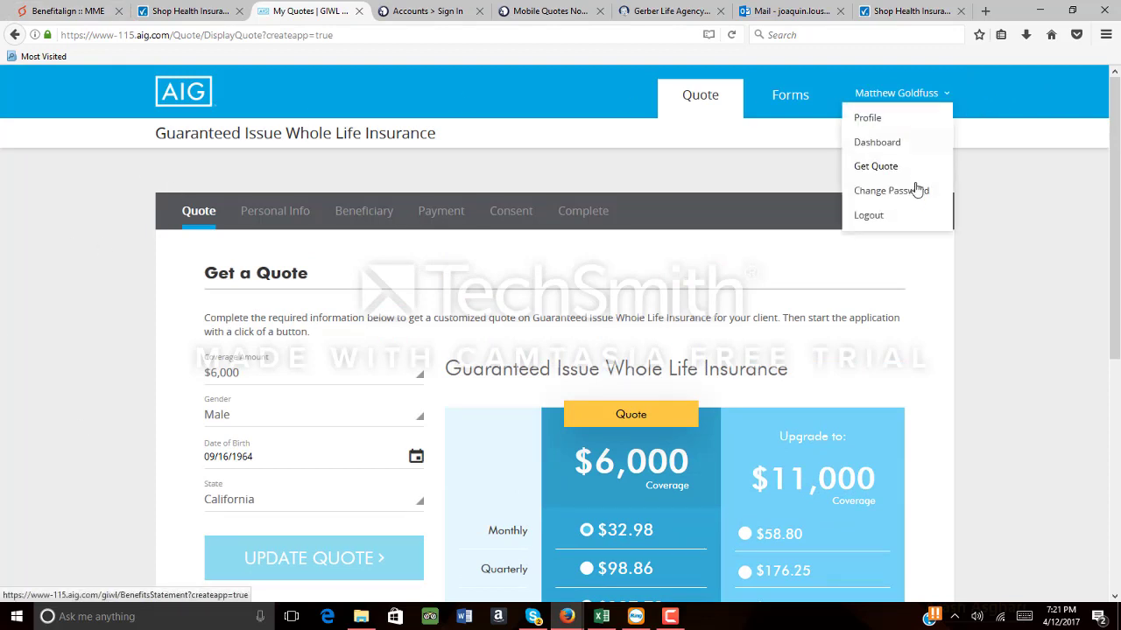
pyautogui.click(885, 219)
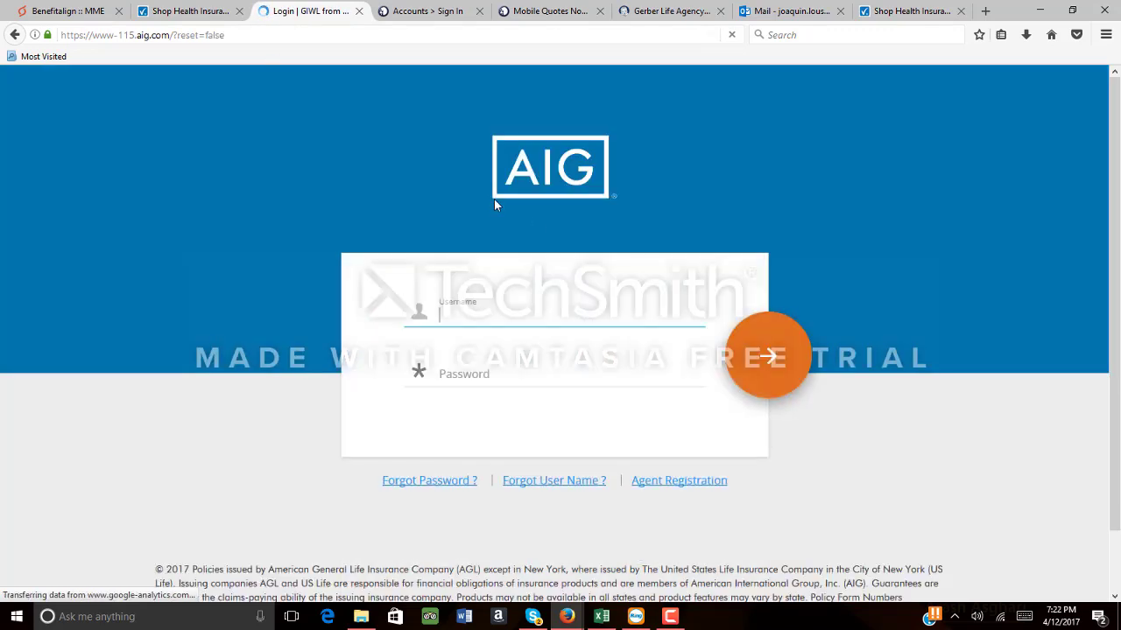
pyautogui.click(70, 12)
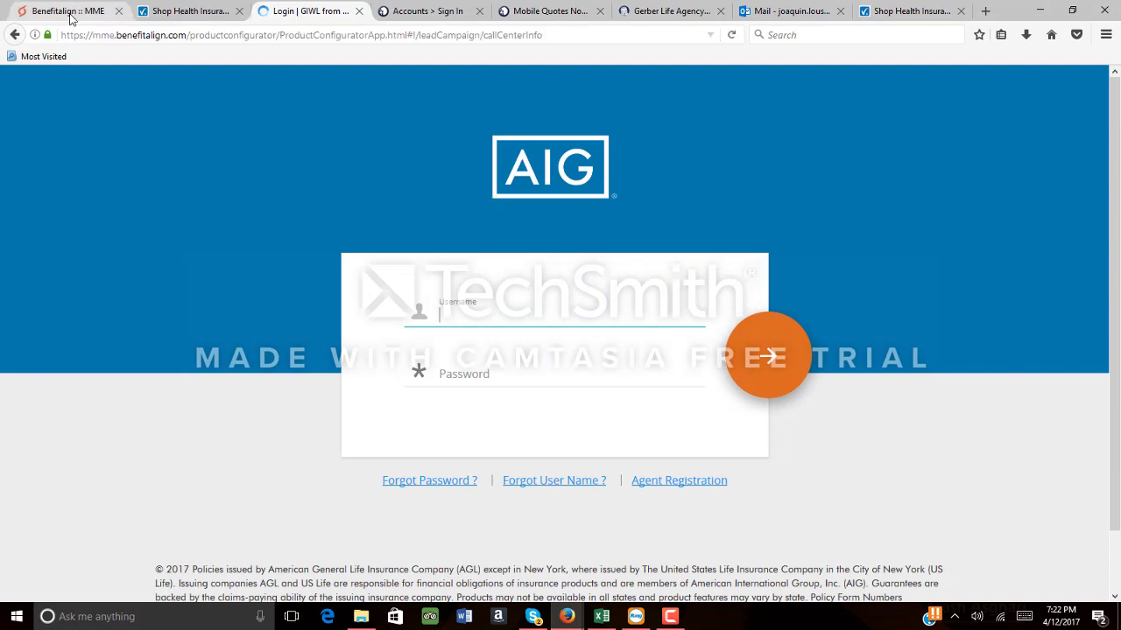
pyautogui.click(171, 16)
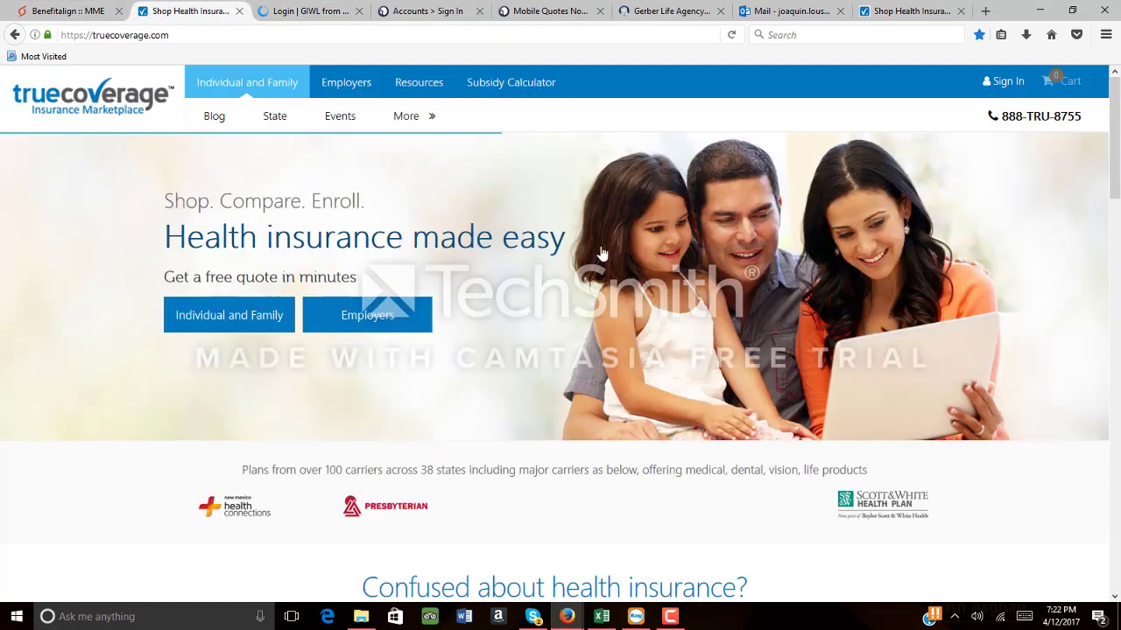
# Sign in to TrueCoverage and choose Final Expense from the Life menu
pyautogui.click(1009, 83)
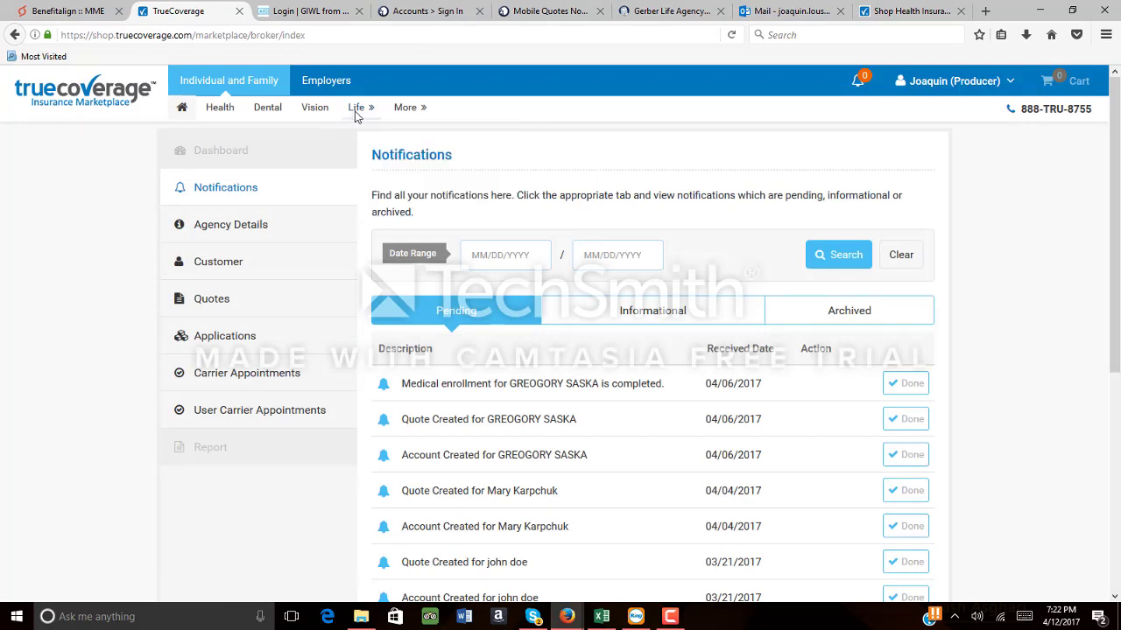
pyautogui.moveTo(359, 109)
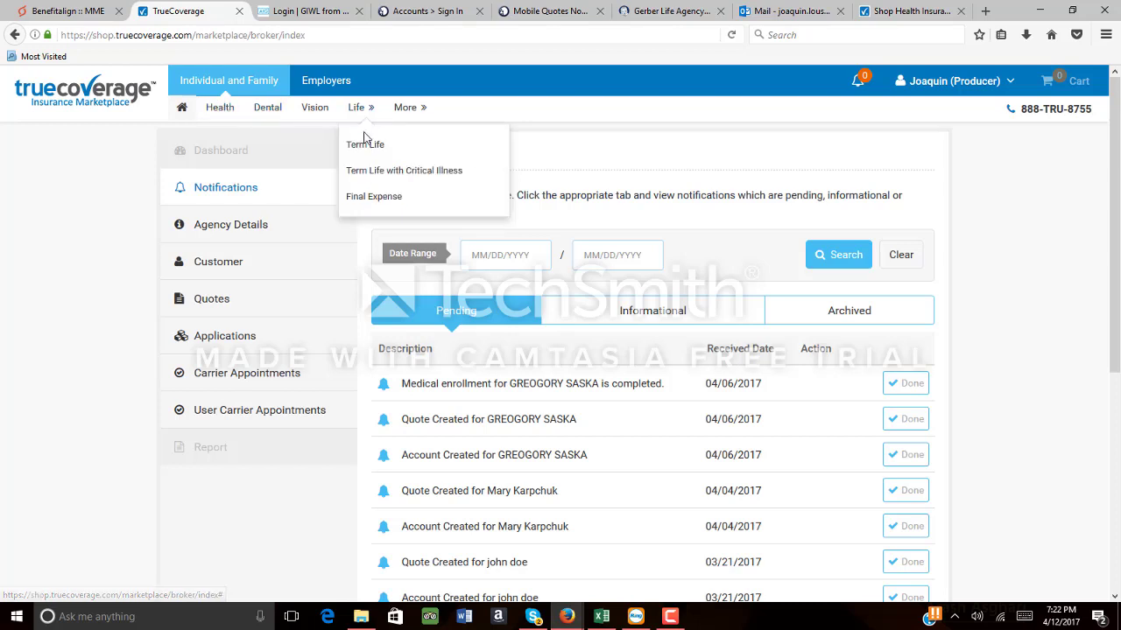
pyautogui.click(371, 198)
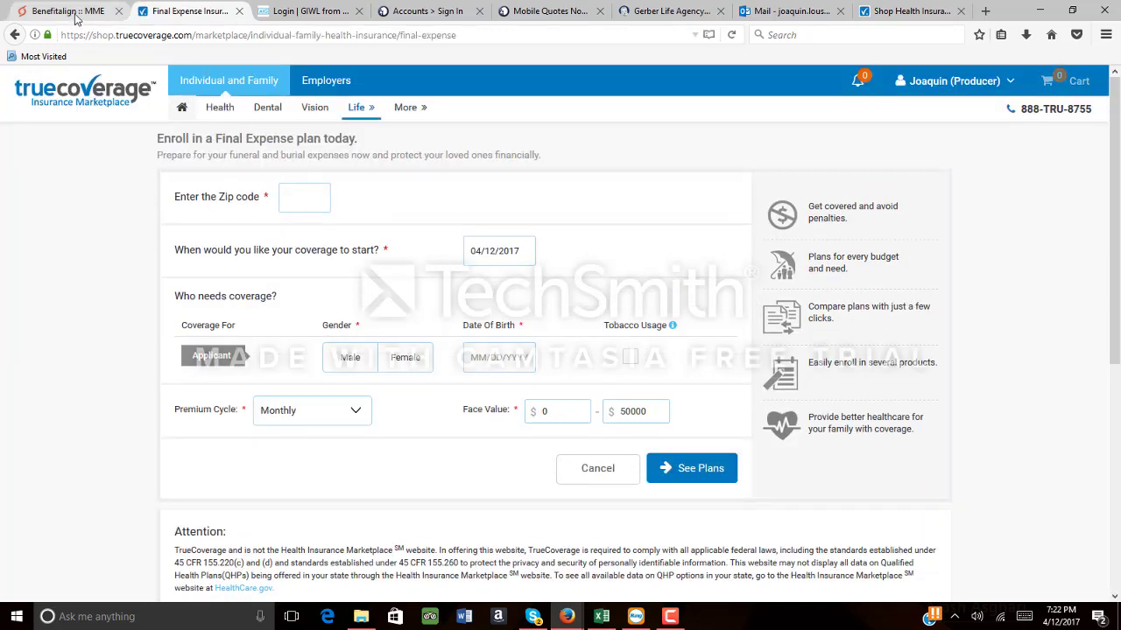
# Copy the zip code 96813 from the lead's Benefitalign record
pyautogui.click(77, 12)
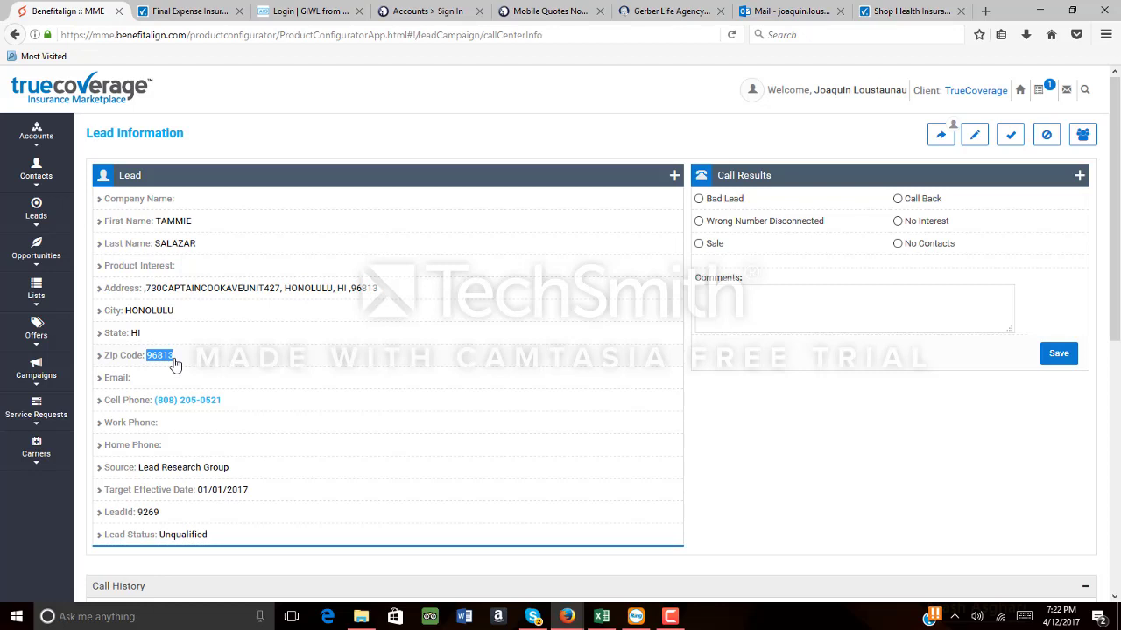
pyautogui.click(190, 10)
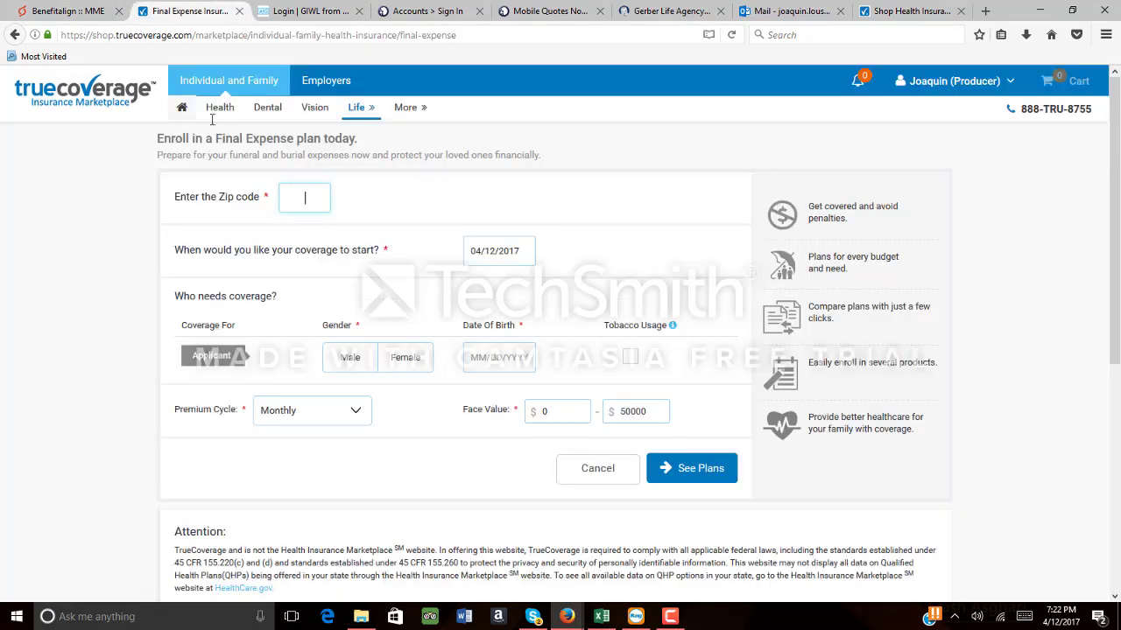
pyautogui.click(71, 11)
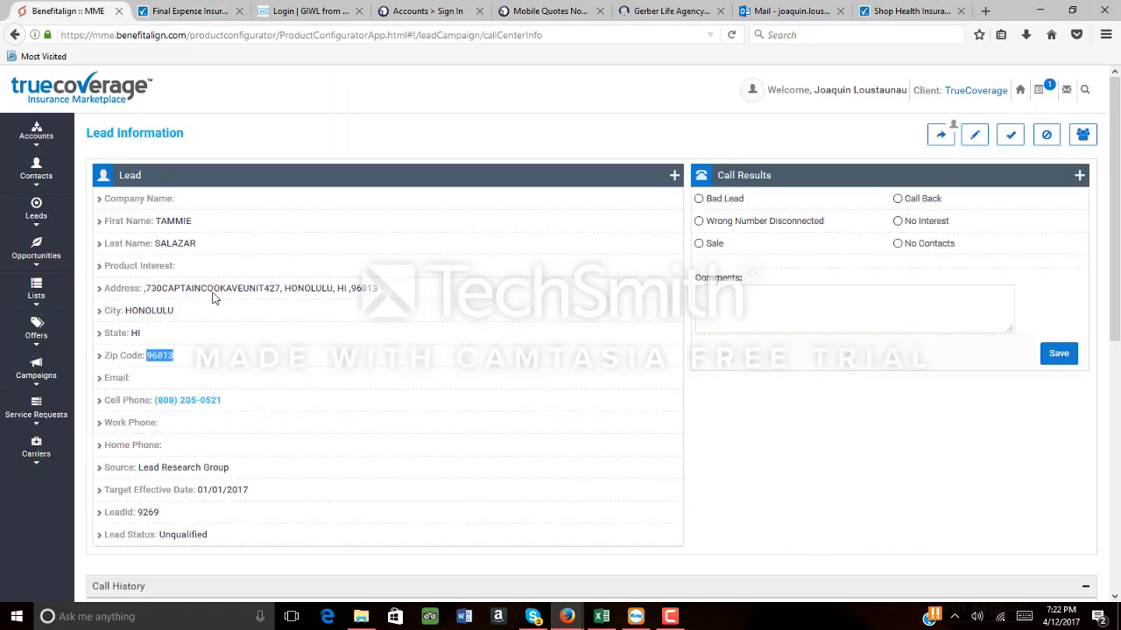
pyautogui.rightClick(166, 357)
pyautogui.click(198, 363)
# Paste 96813 into the Final Expense zip field and accept the Honolulu suggestion
pyautogui.click(191, 12)
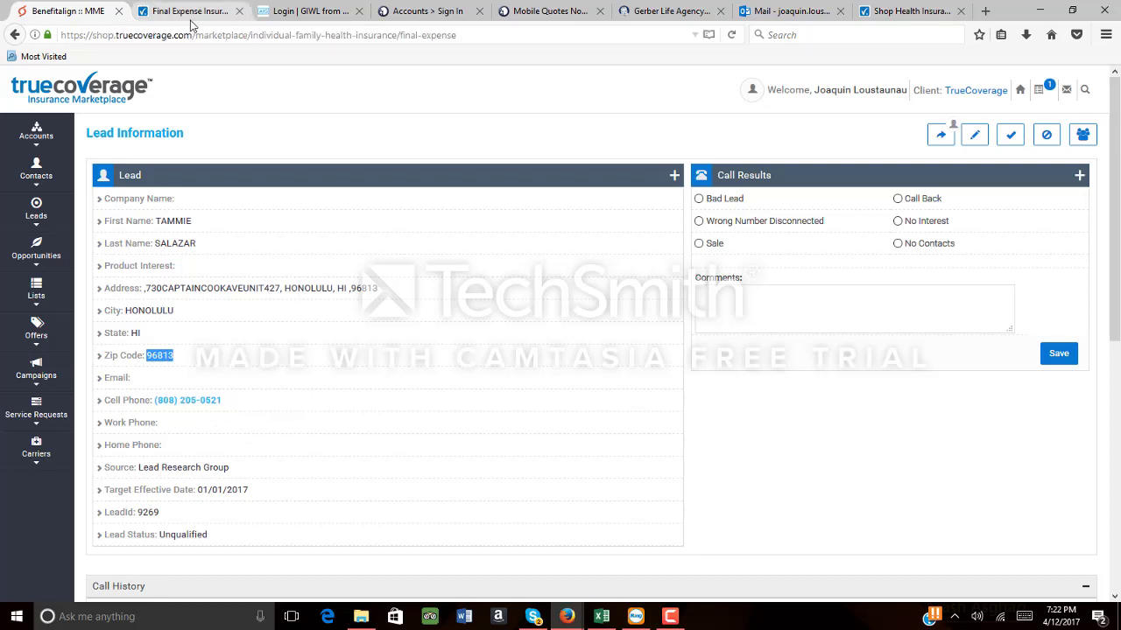
pyautogui.rightClick(310, 197)
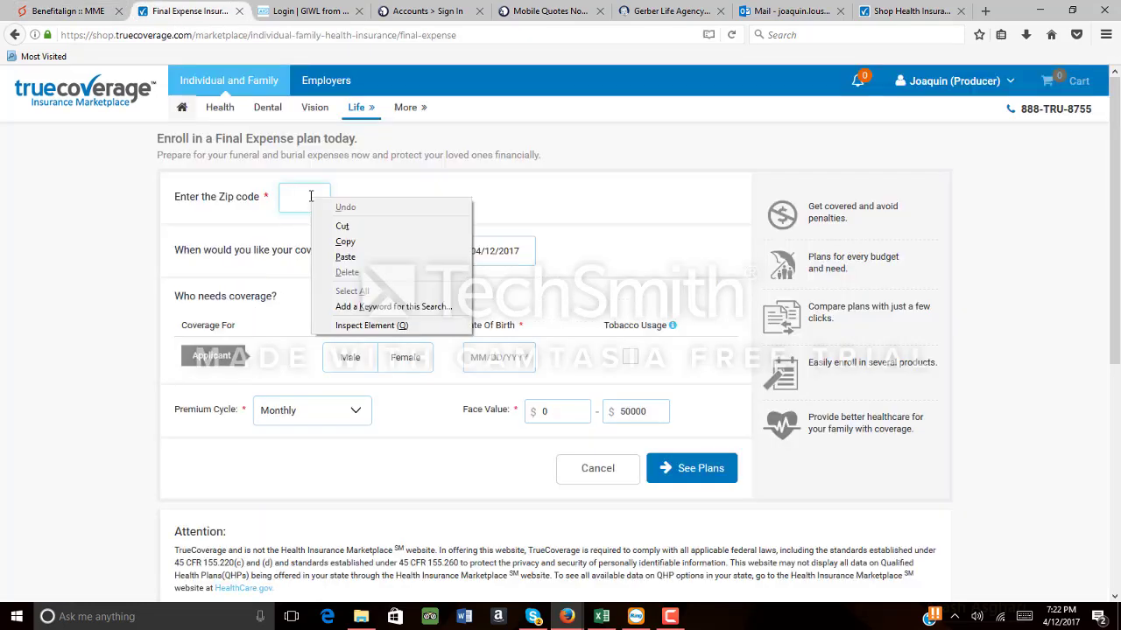
pyautogui.click(345, 256)
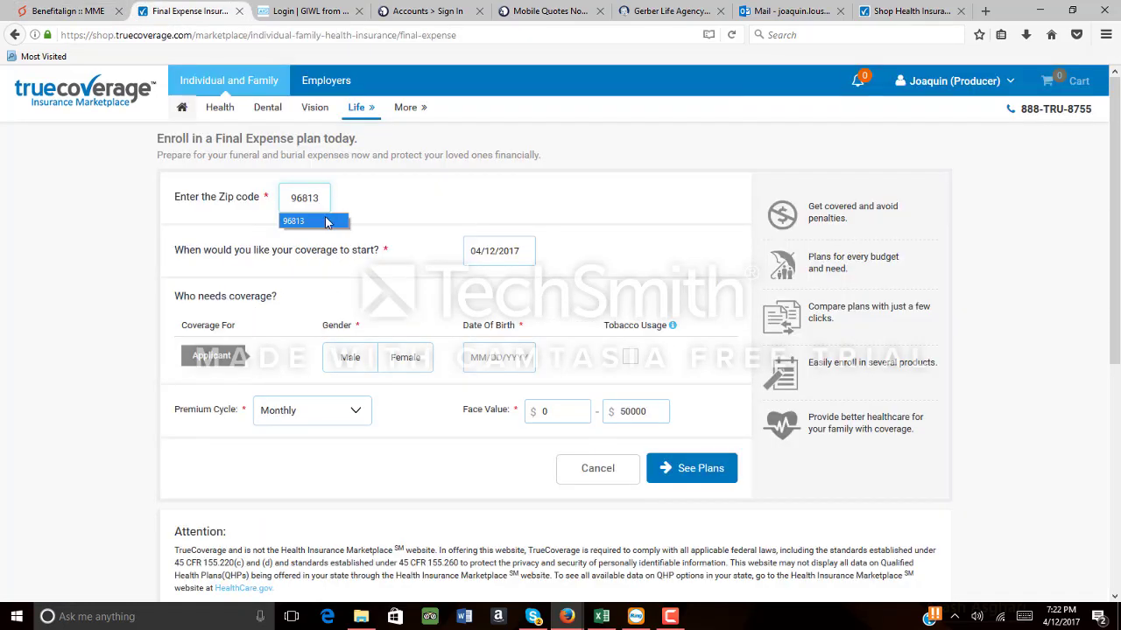
pyautogui.click(326, 222)
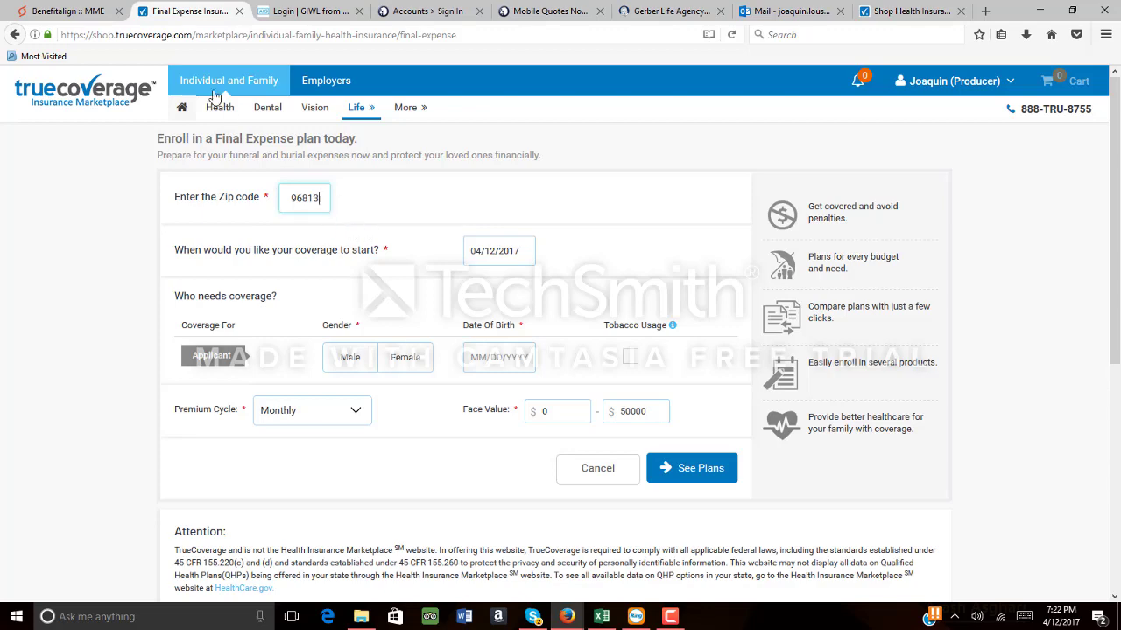
pyautogui.hotkey('ctrl', 'pageup')
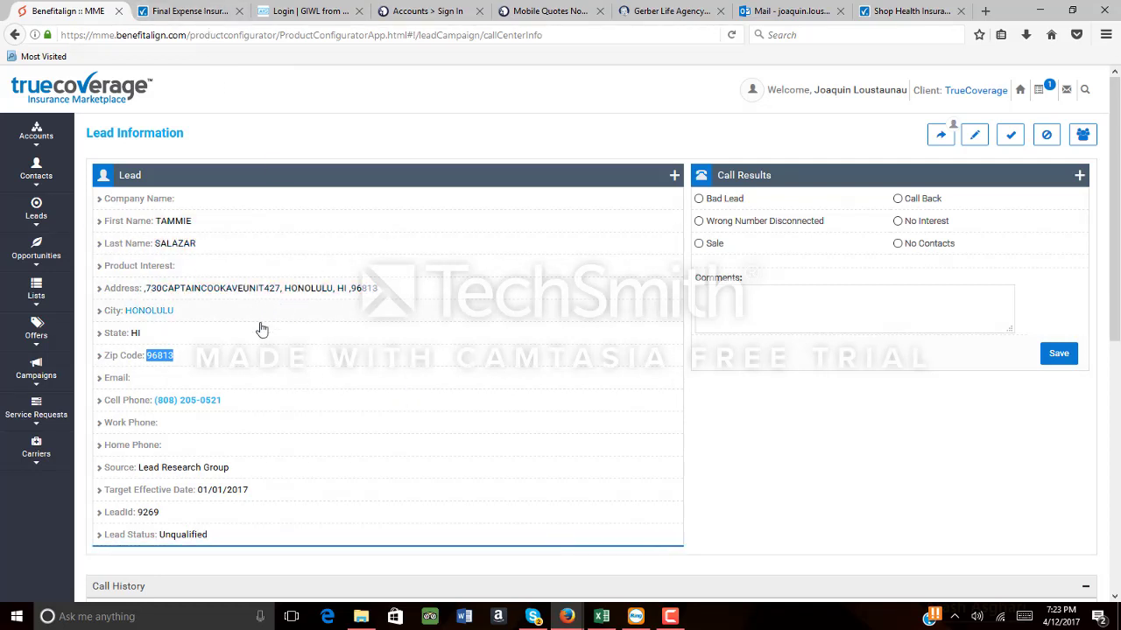
pyautogui.click(204, 11)
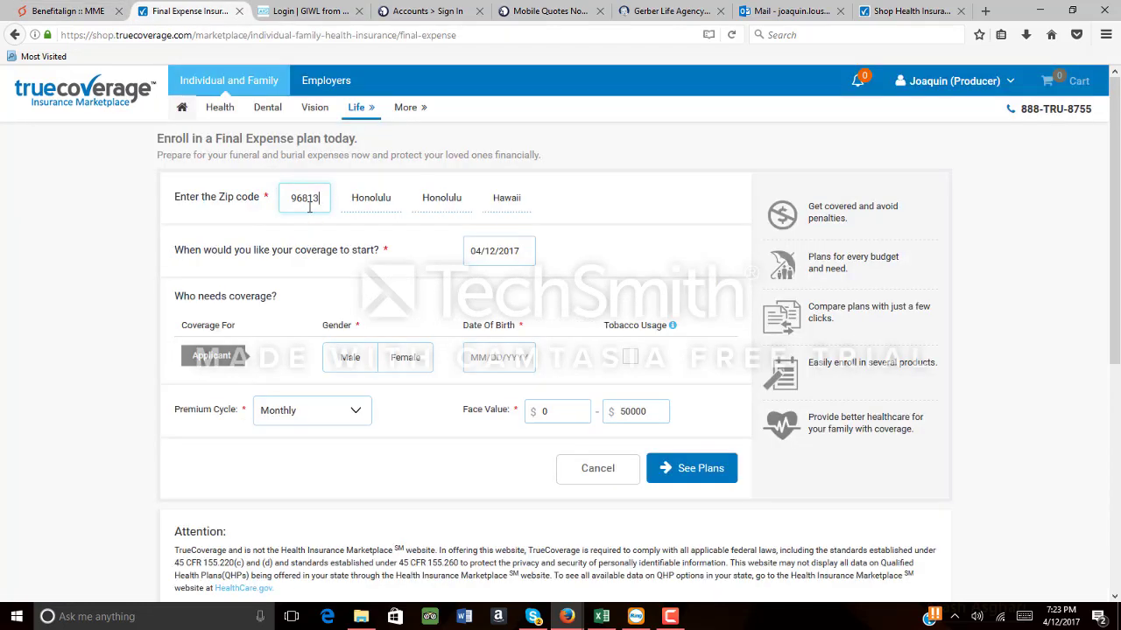
pyautogui.click(354, 359)
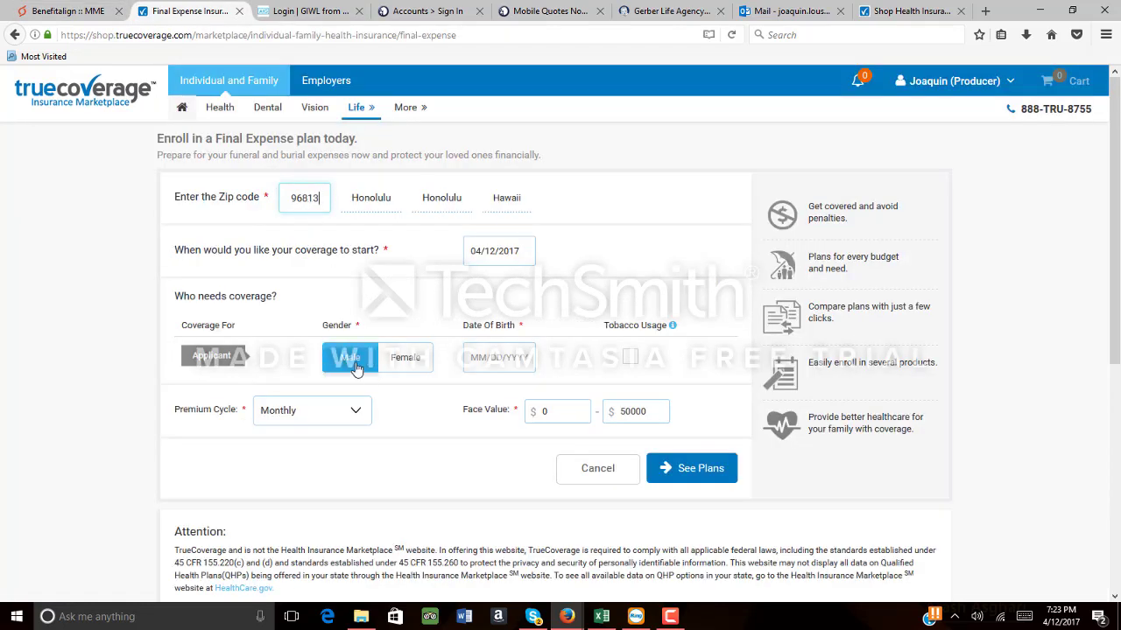
pyautogui.click(470, 358)
pyautogui.write('01/05/1')
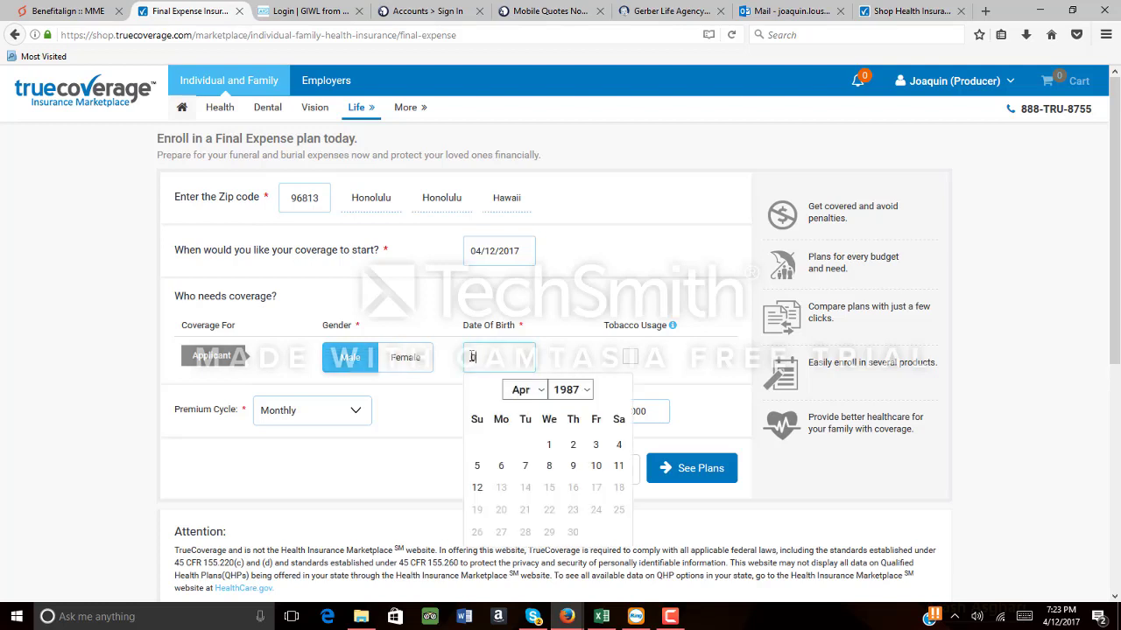
pyautogui.write('962')
pyautogui.click(661, 372)
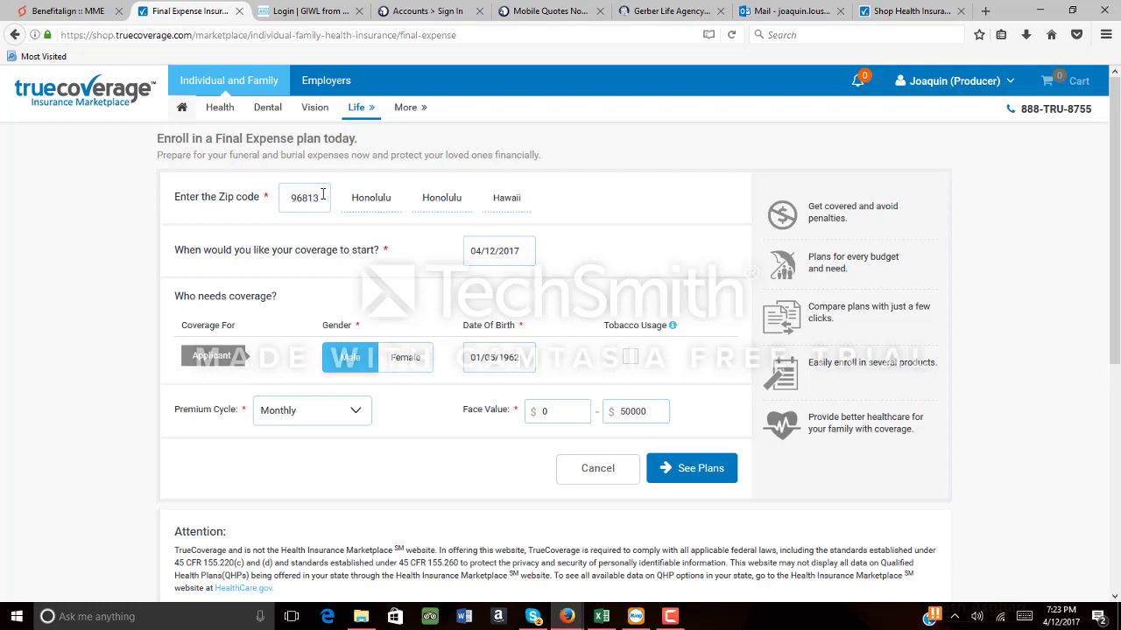
pyautogui.moveTo(322, 196); pyautogui.dragTo(268, 197)
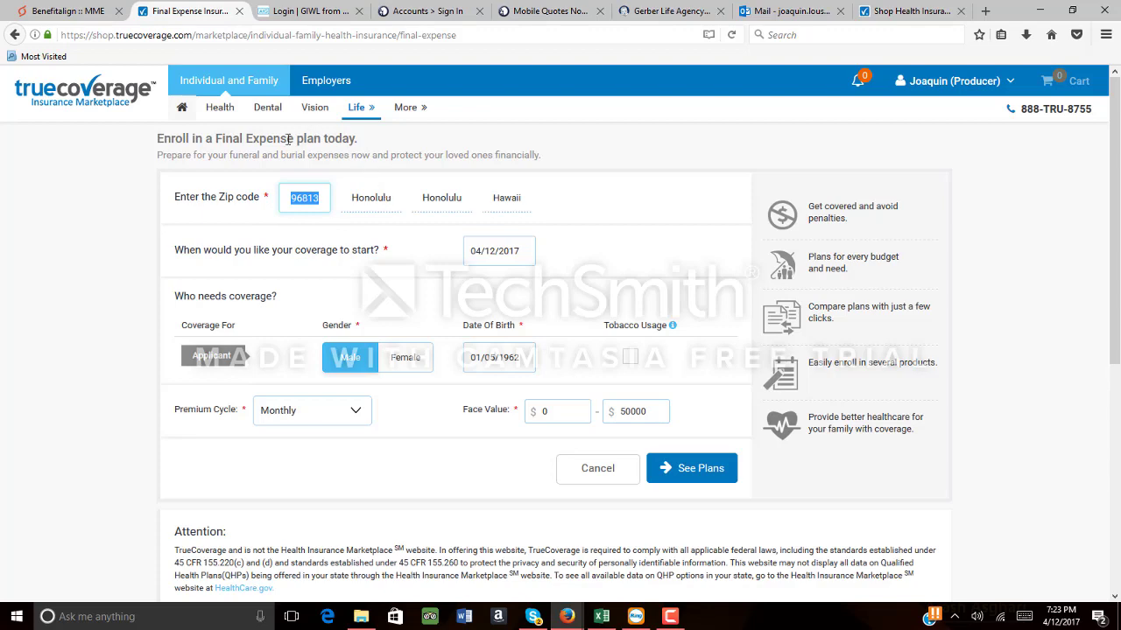
pyautogui.click(321, 13)
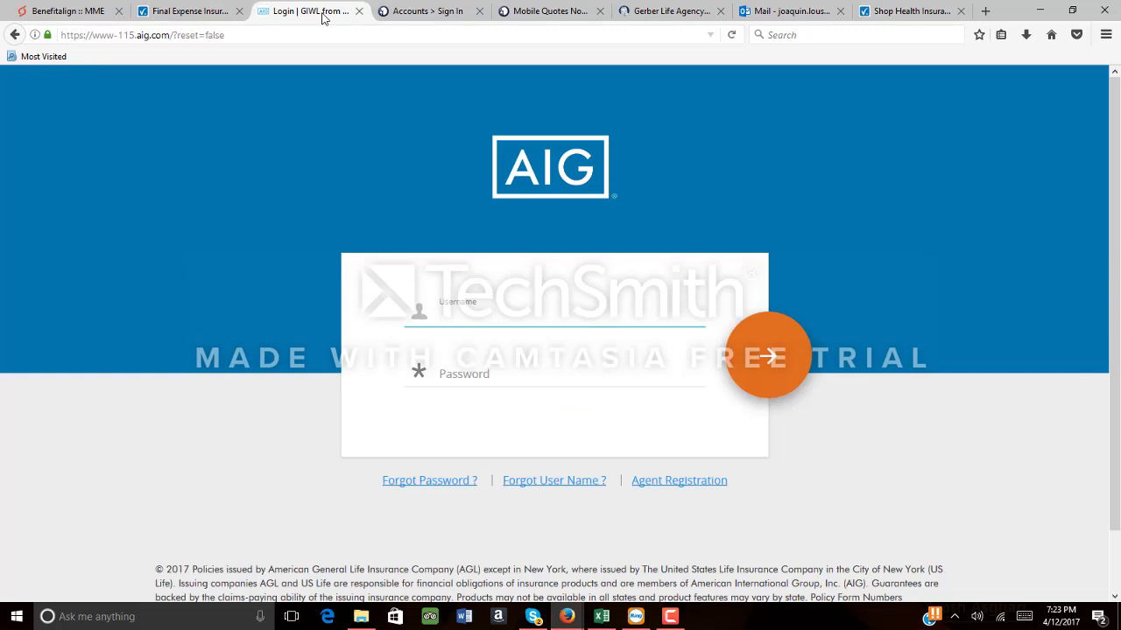
# Check the Mutual of Omaha, Mobile Quotes, GIWL and Lead Information tabs, returning to the Final Expense form
pyautogui.click(429, 13)
pyautogui.click(531, 10)
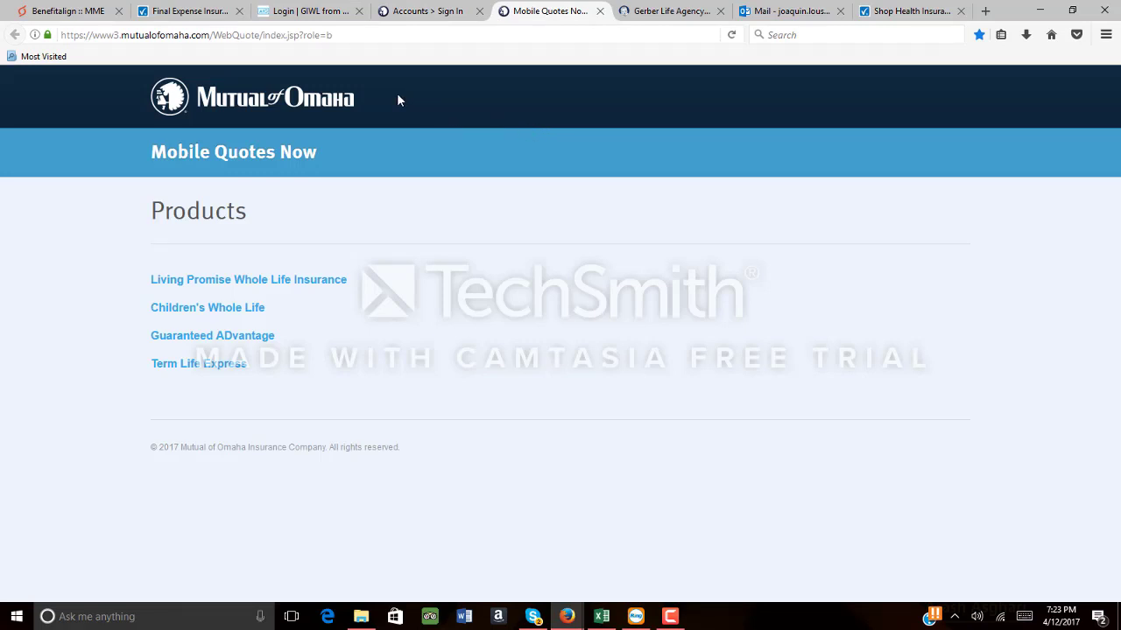
pyautogui.click(327, 18)
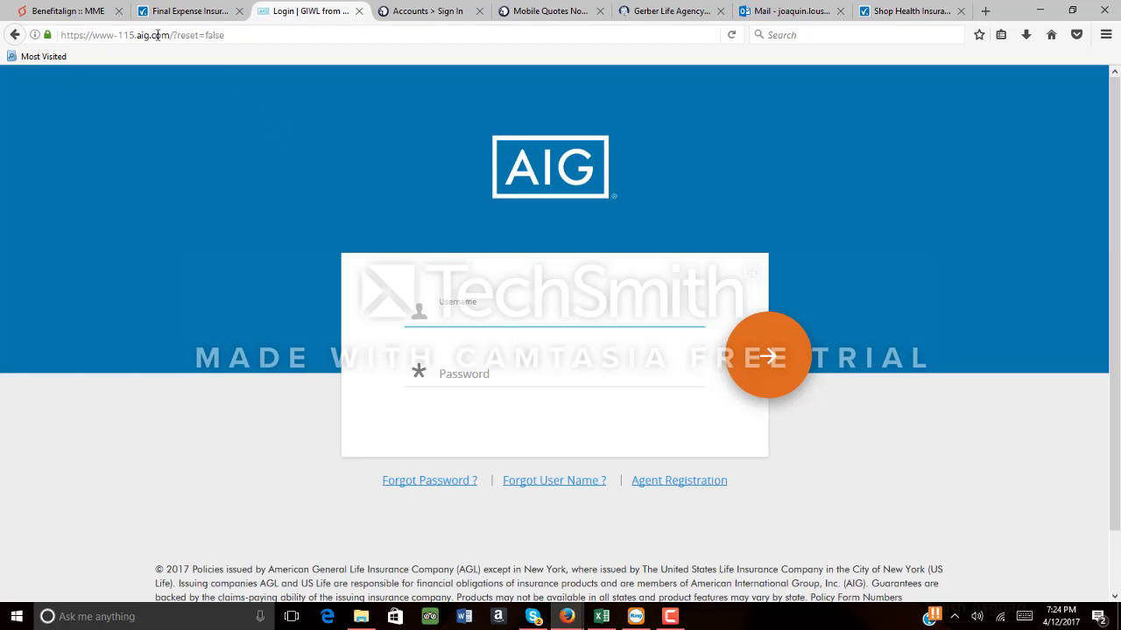
pyautogui.click(92, 15)
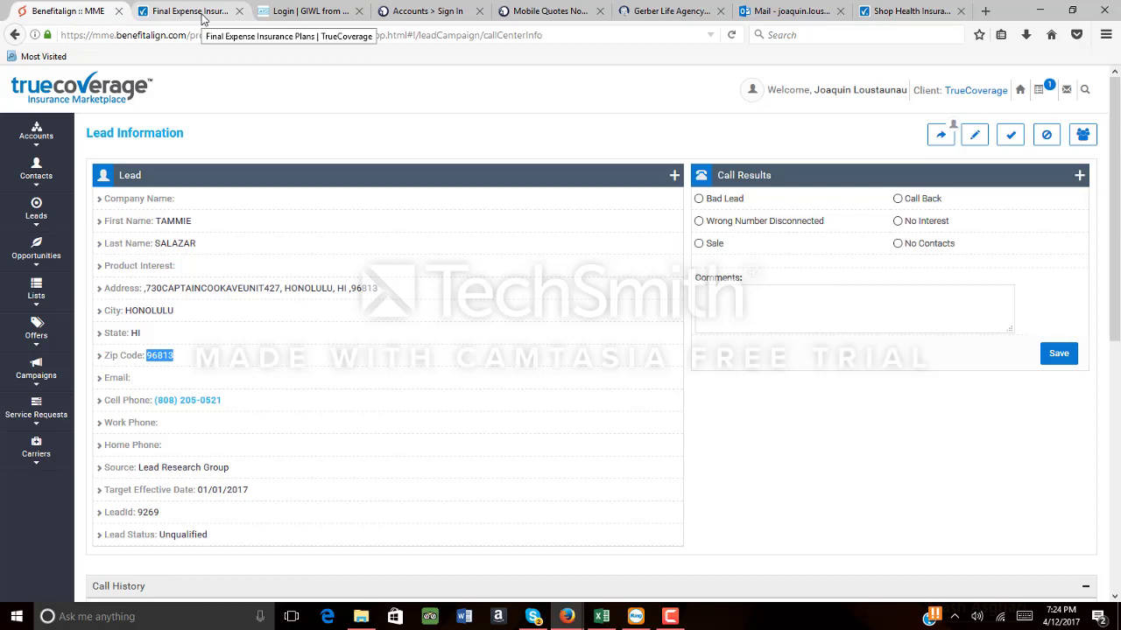
pyautogui.click(202, 18)
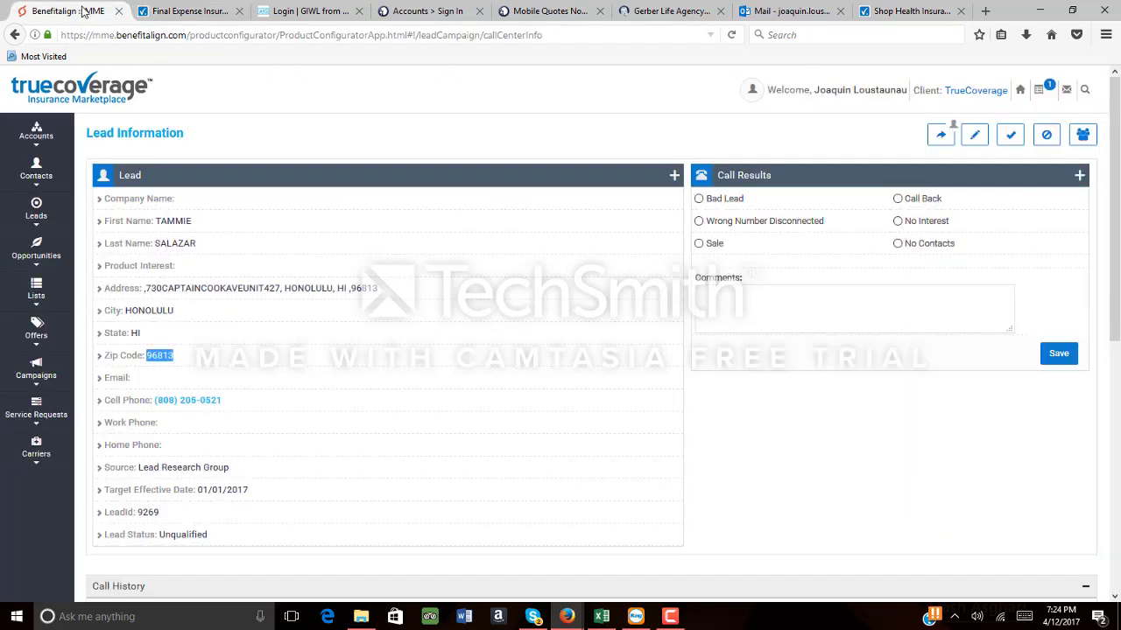
pyautogui.click(83, 11)
pyautogui.click(185, 10)
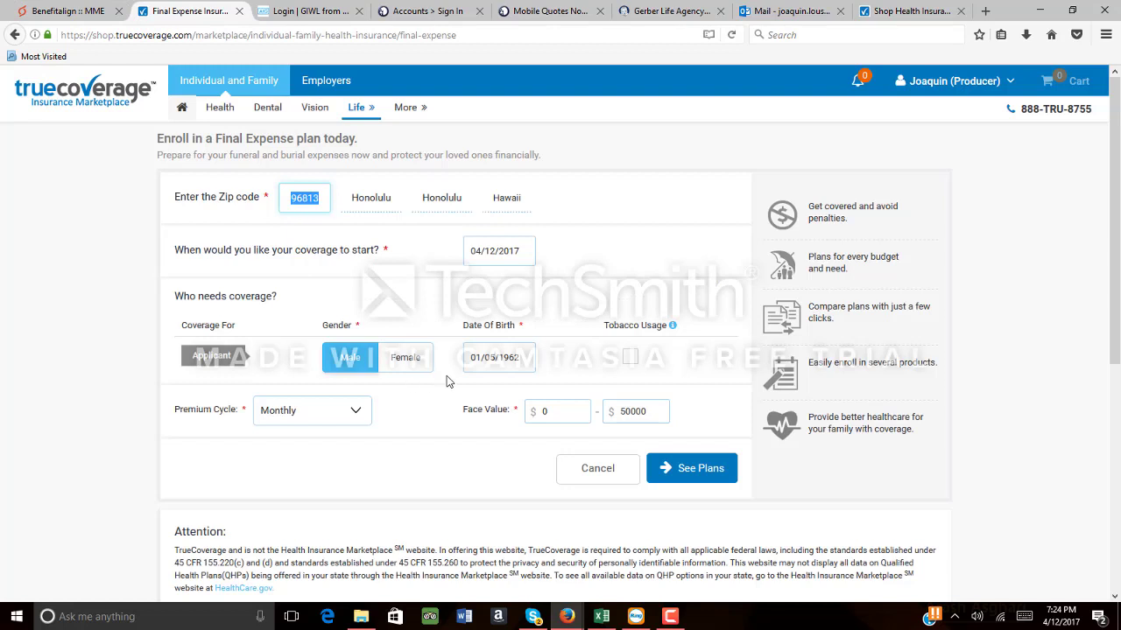
# List the 189 Final Expense plans for the 96813 Honolulu applicant via See Plans
pyautogui.click(406, 361)
pyautogui.click(694, 464)
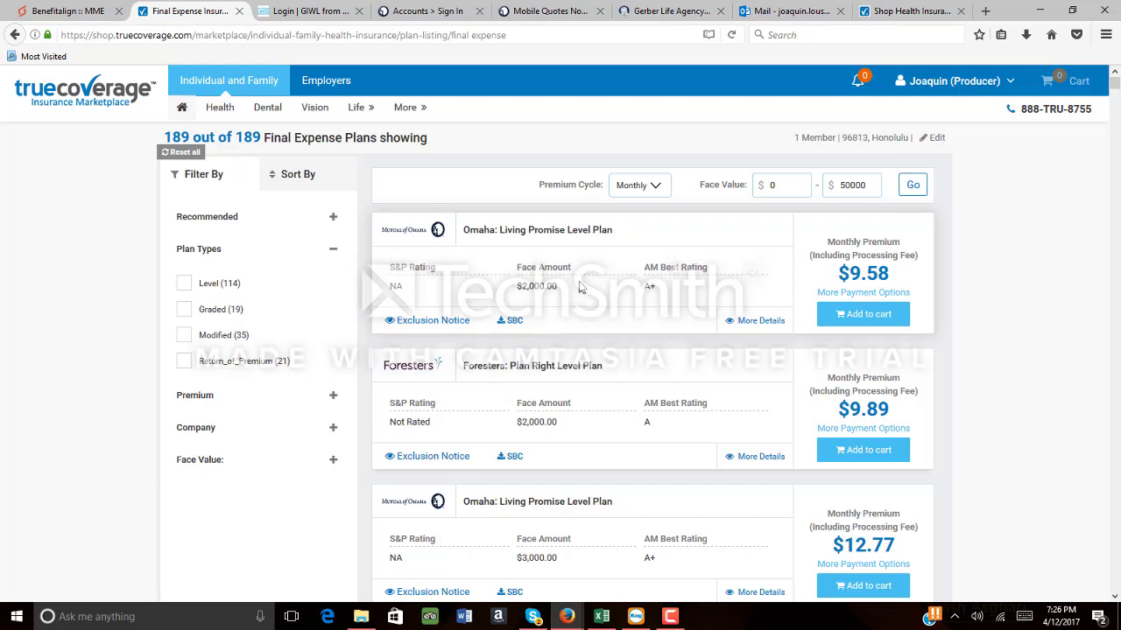
# Click-to-dial the lead's cell number to open the RingCentral dial pad
pyautogui.click(636, 617)
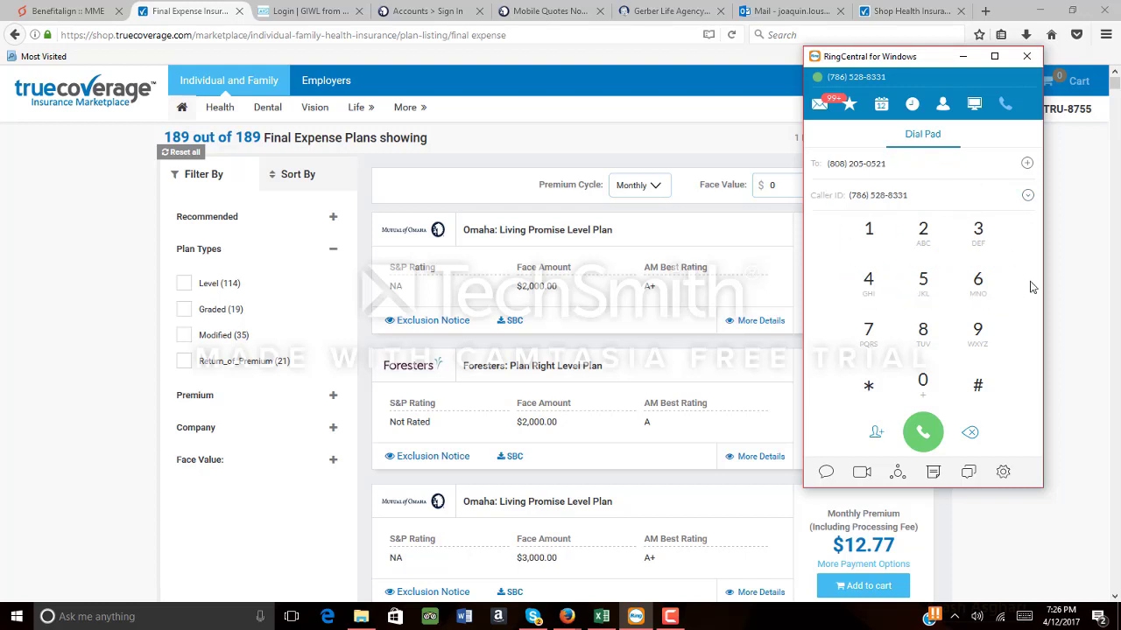
# Replace the destination in RingCentral's To field with the lead's phone number and call it
pyautogui.click(930, 441)
pyautogui.moveTo(935, 163); pyautogui.dragTo(775, 149)
pyautogui.press('BackSpace')
pyautogui.press('Return')
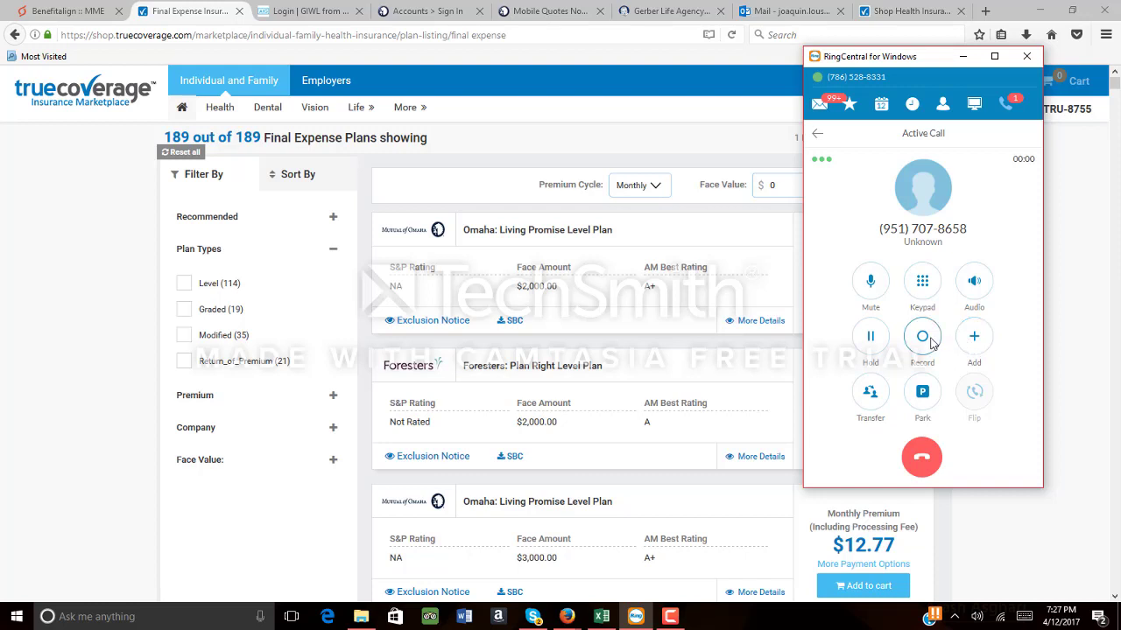
# Toggle the in-call keypad twice, attempt to record, then hang up the call
pyautogui.click(922, 282)
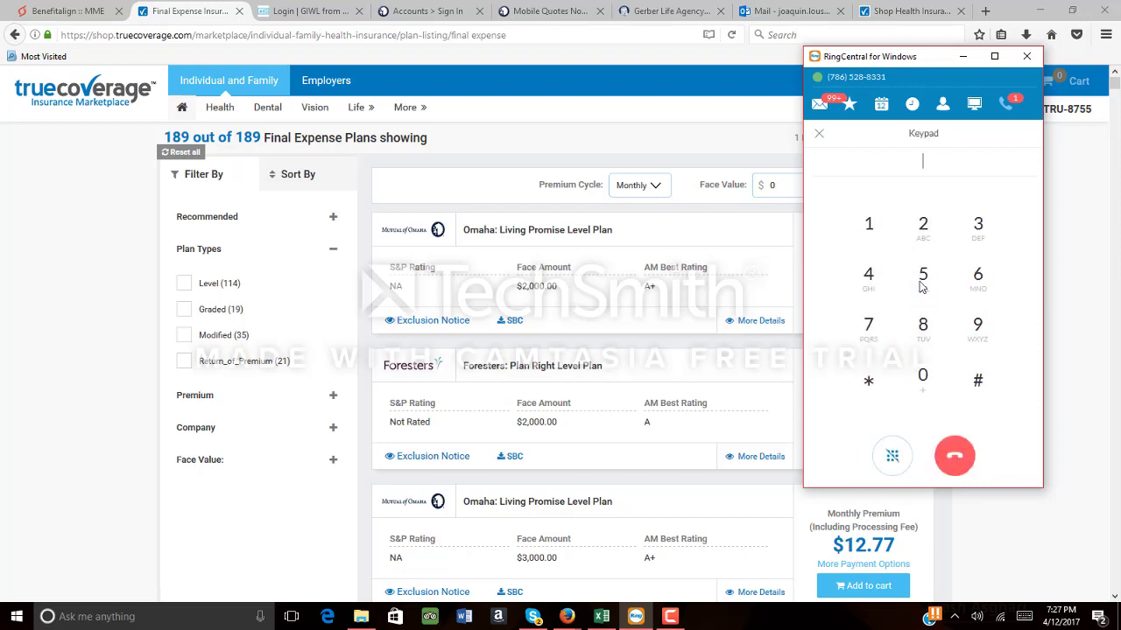
pyautogui.click(892, 457)
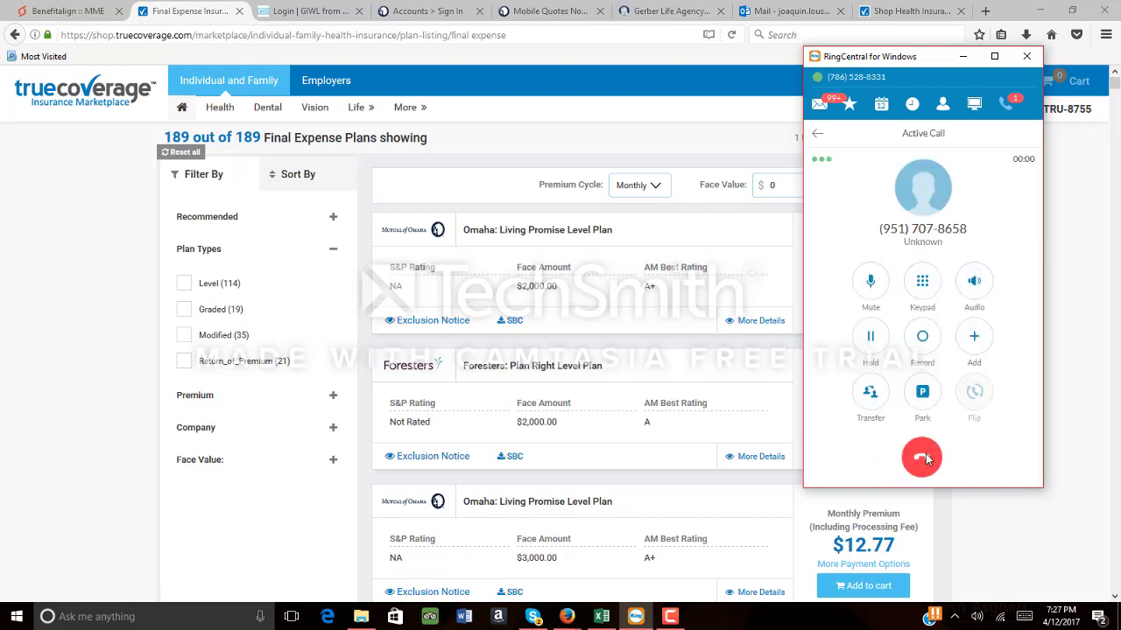
pyautogui.click(922, 282)
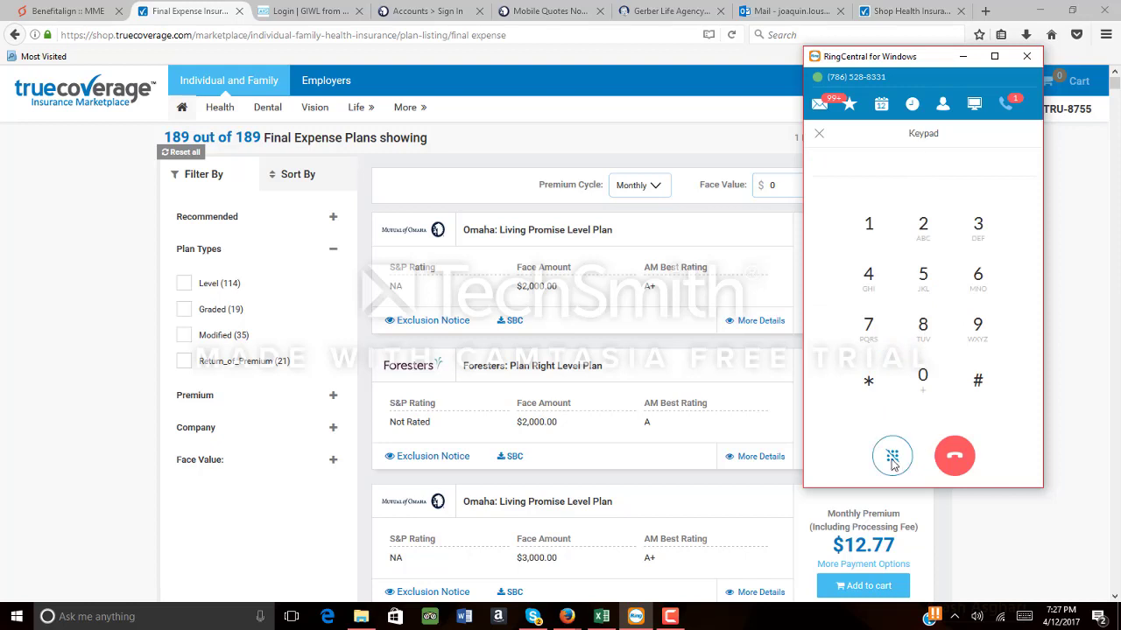
pyautogui.click(897, 457)
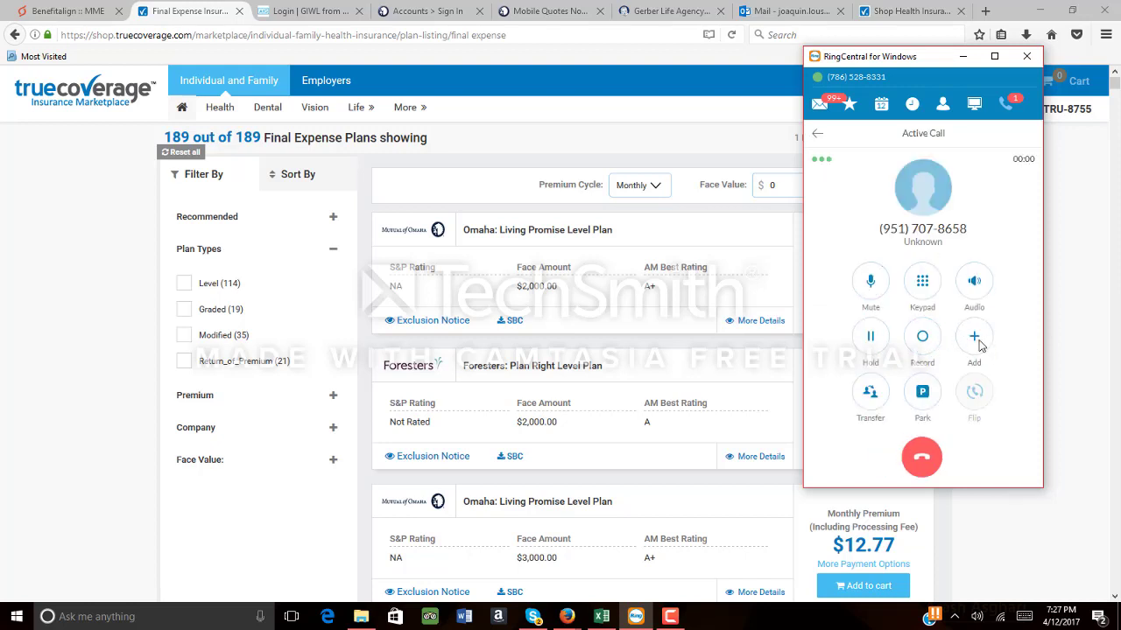
pyautogui.click(924, 342)
pyautogui.click(924, 342)
pyautogui.click(934, 462)
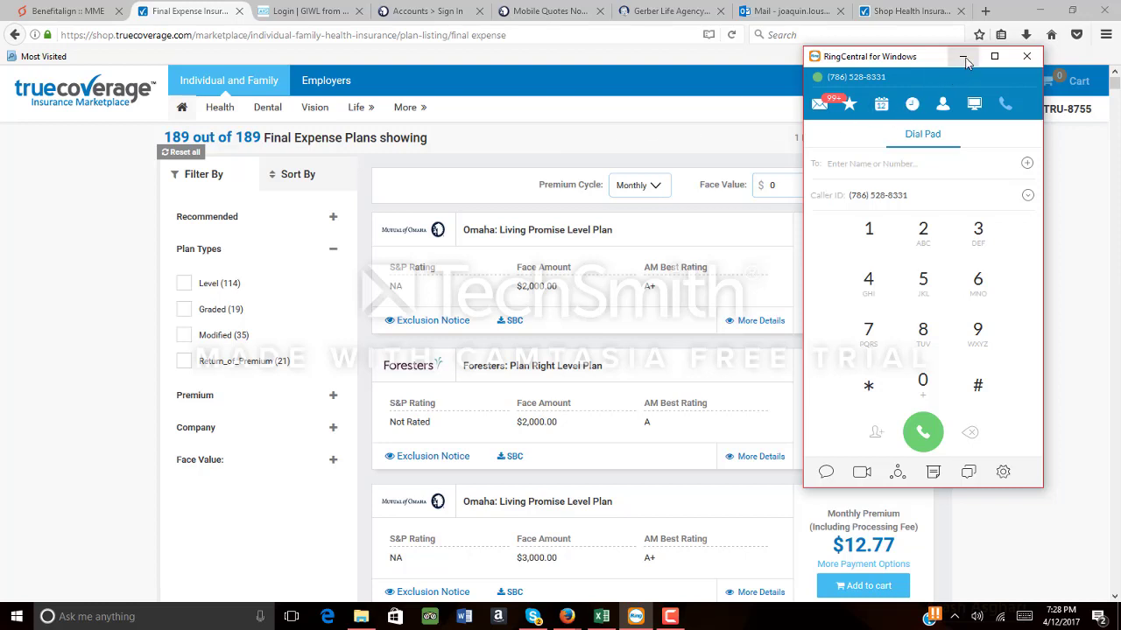
# Minimize RingCentral and bring the Camtasia recorder controls back up
pyautogui.click(640, 618)
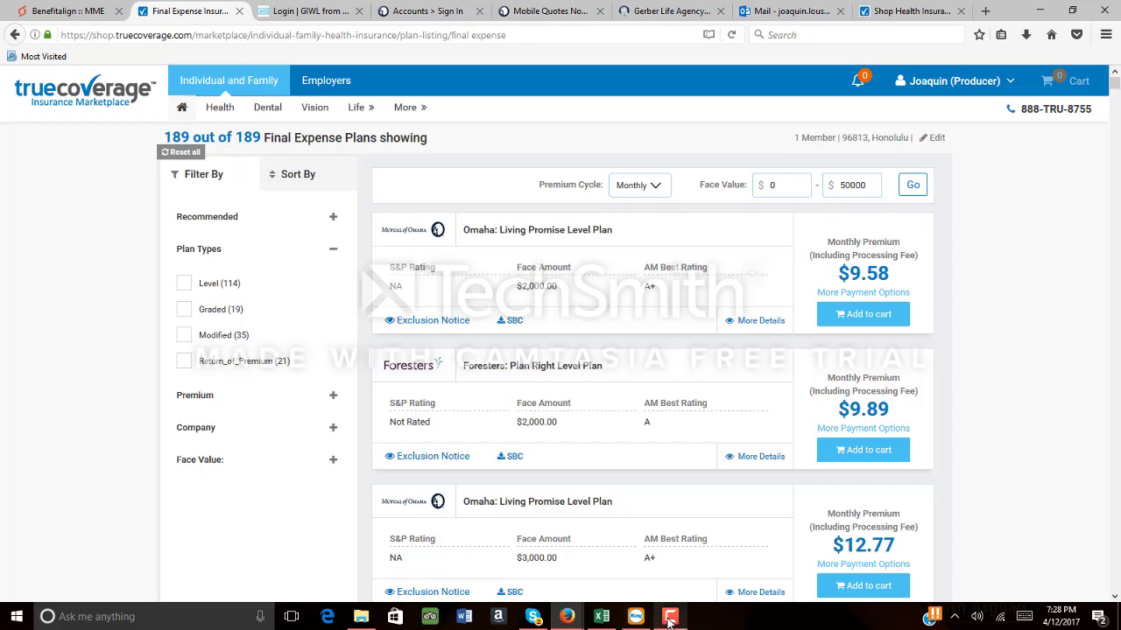
pyautogui.click(670, 619)
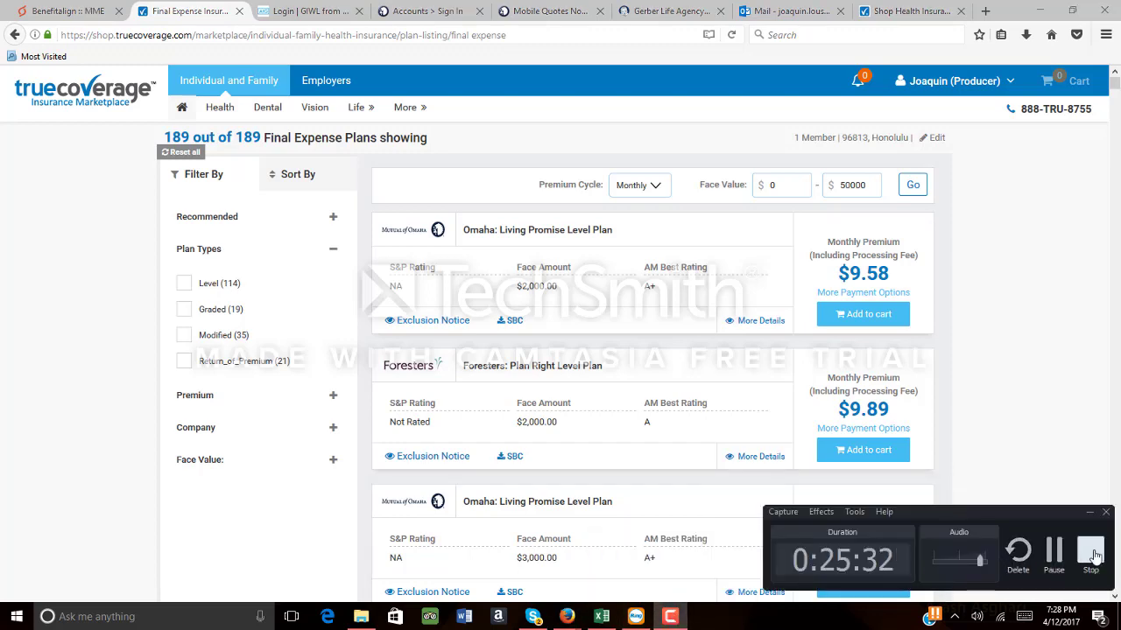